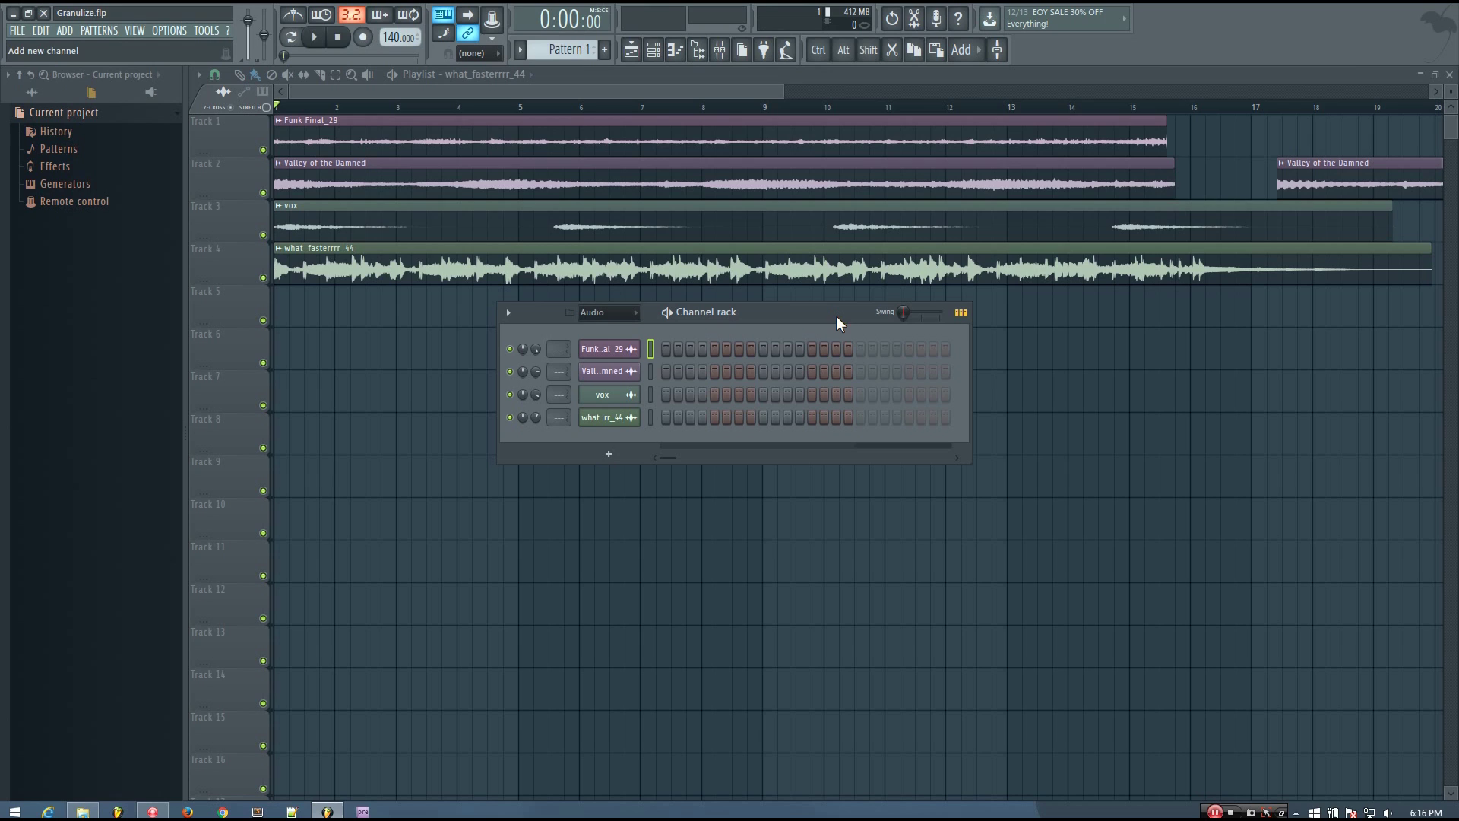
Step: Add a Fruity Granulizer channel from the Sampler plugin list
{"action": "left_click", "coordinate": [608, 453]}
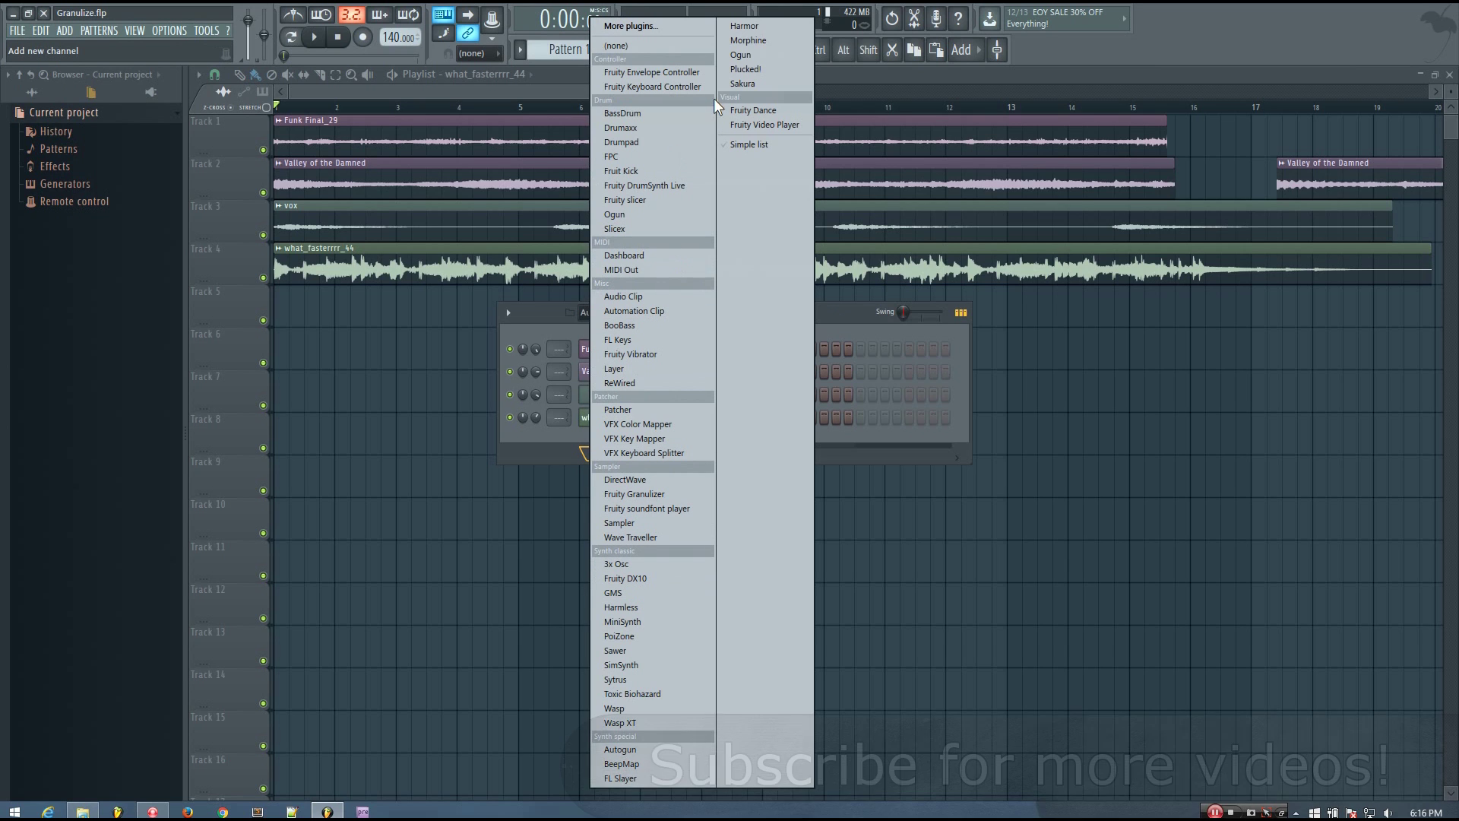
{"action": "left_click", "coordinate": [622, 494]}
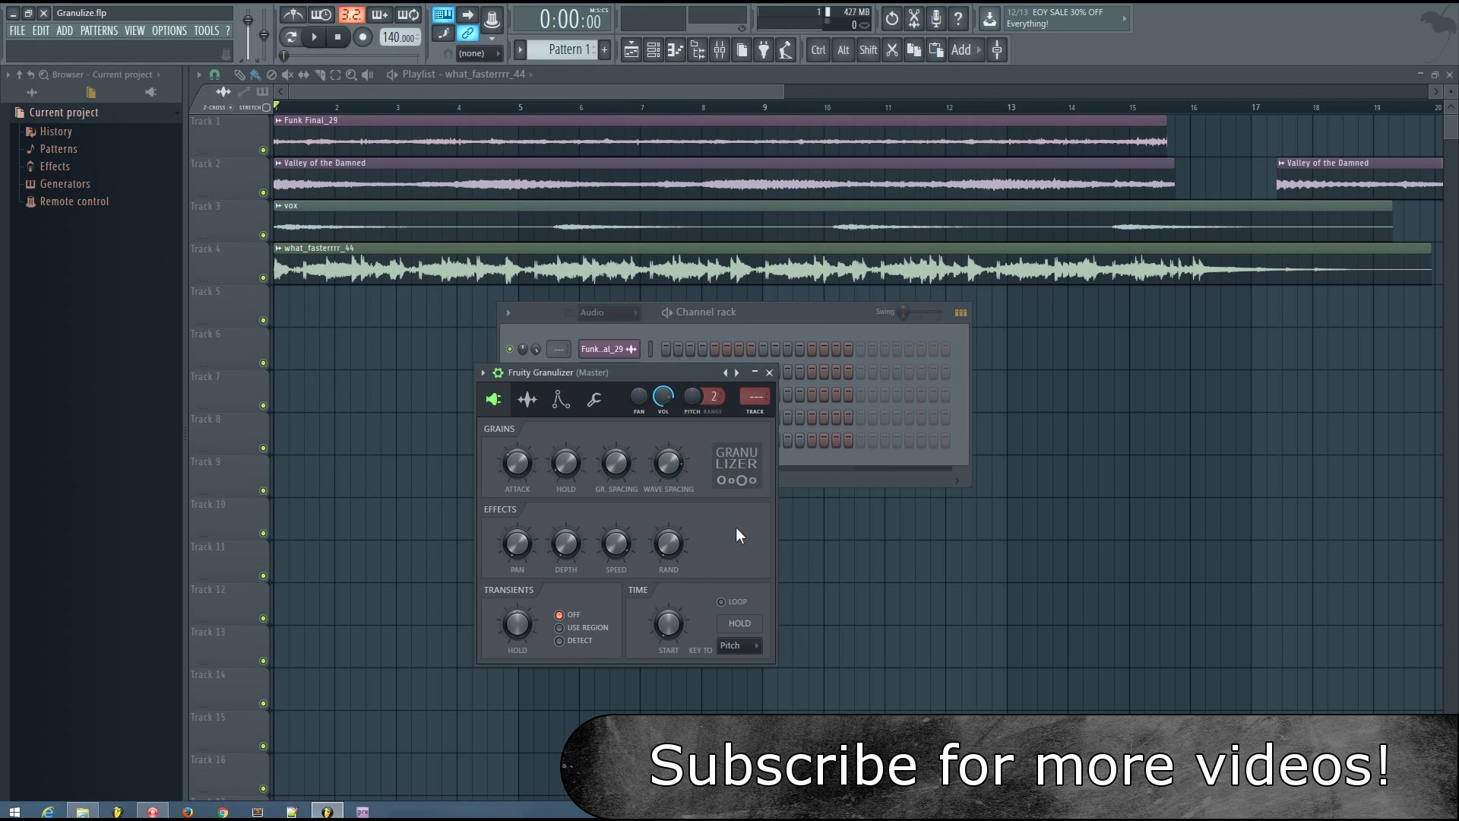
Step: Reposition the Granulizer window so the channel names are visible
{"action": "left_click", "coordinate": [498, 373]}
{"action": "left_click_drag", "start_coordinate": [554, 376], "coordinate": [539, 329]}
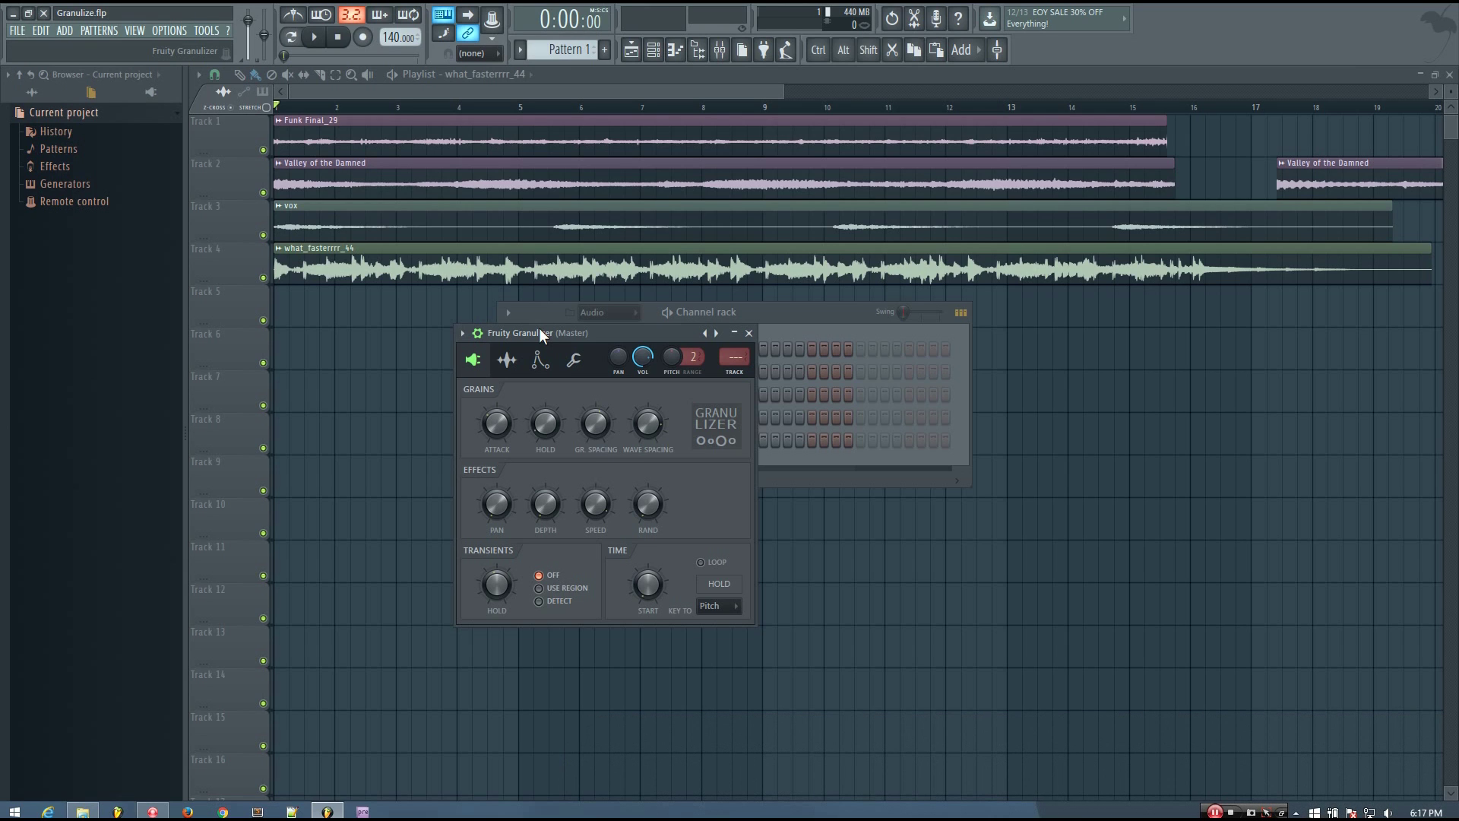
{"action": "left_click_drag", "start_coordinate": [590, 331], "coordinate": [726, 358]}
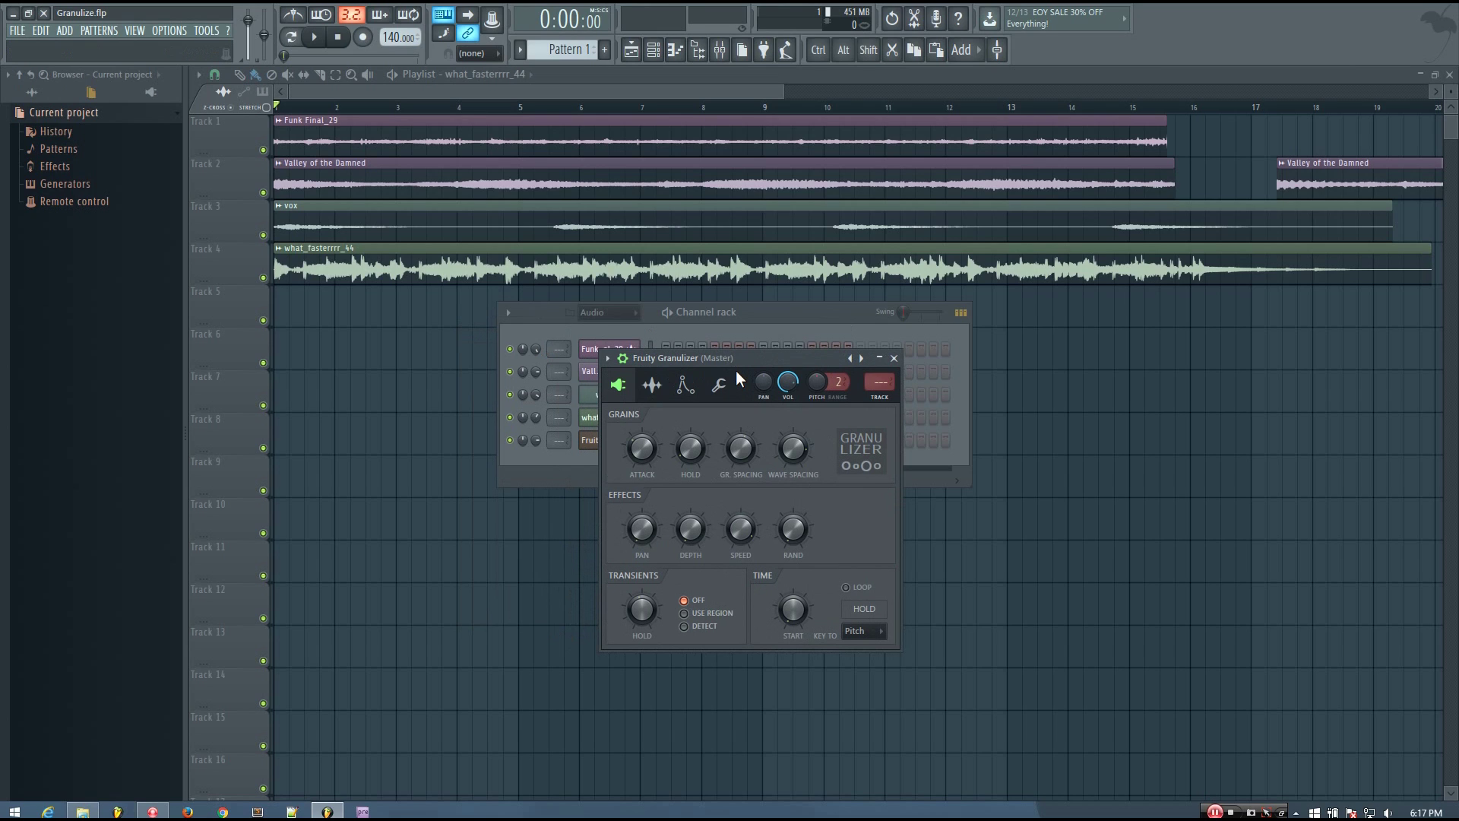
{"action": "left_click_drag", "start_coordinate": [748, 358], "coordinate": [806, 391]}
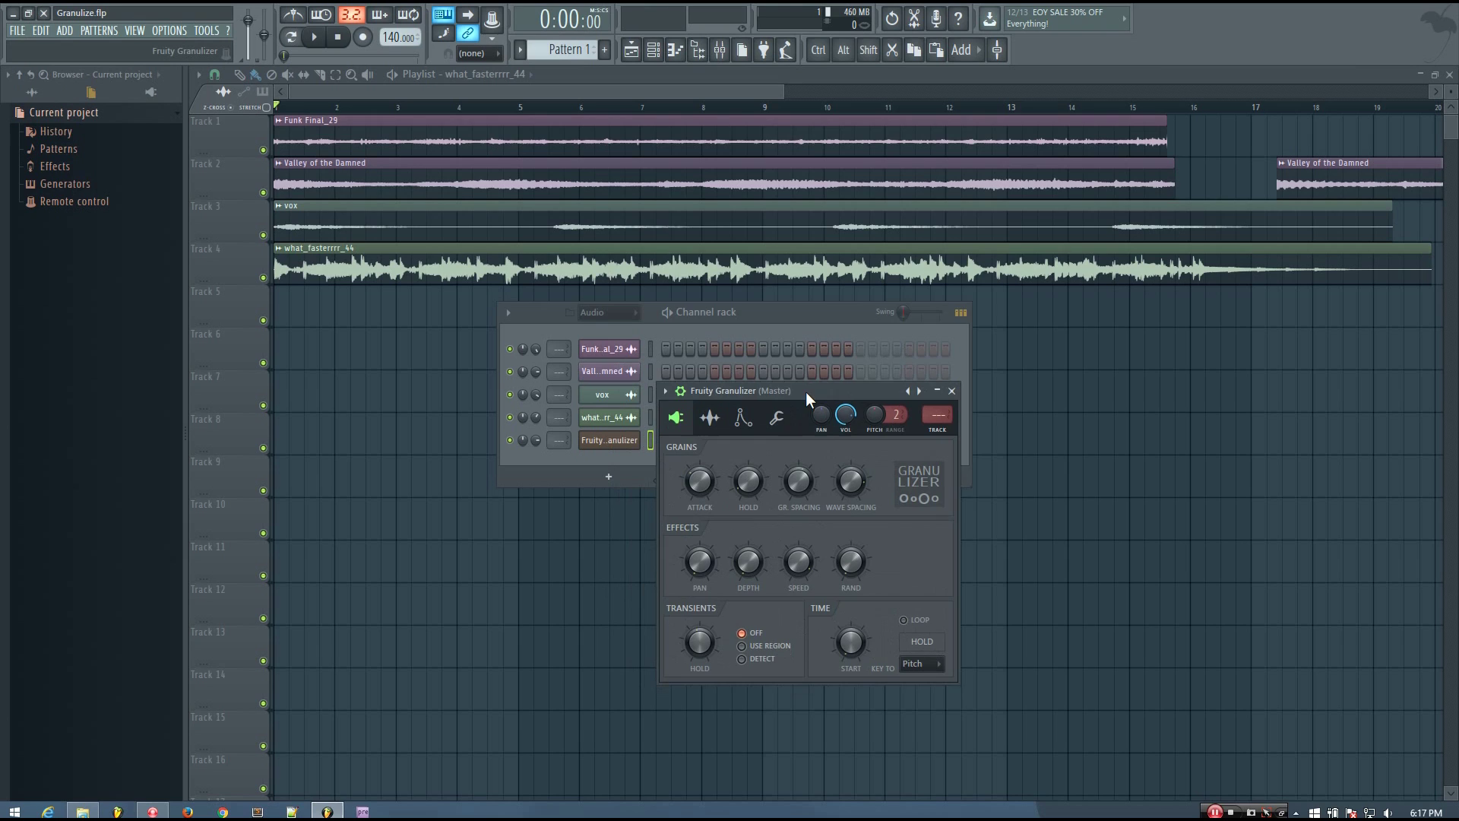
{"action": "left_click_drag", "start_coordinate": [805, 390], "coordinate": [813, 327]}
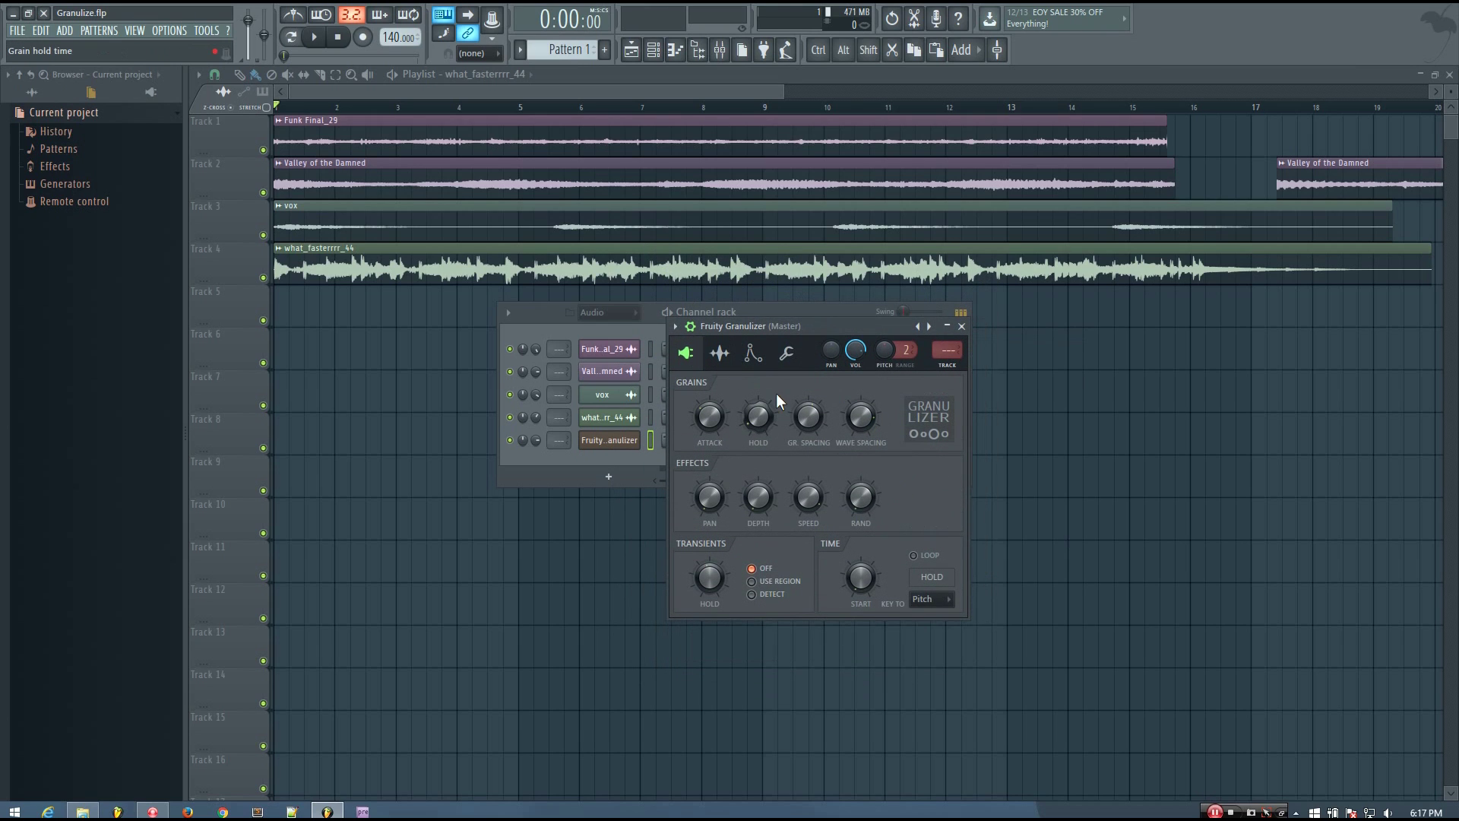
Step: Set the Granulizer's grain spacing to 111% and enable LOOP in the Time section
{"action": "left_click", "coordinate": [719, 353]}
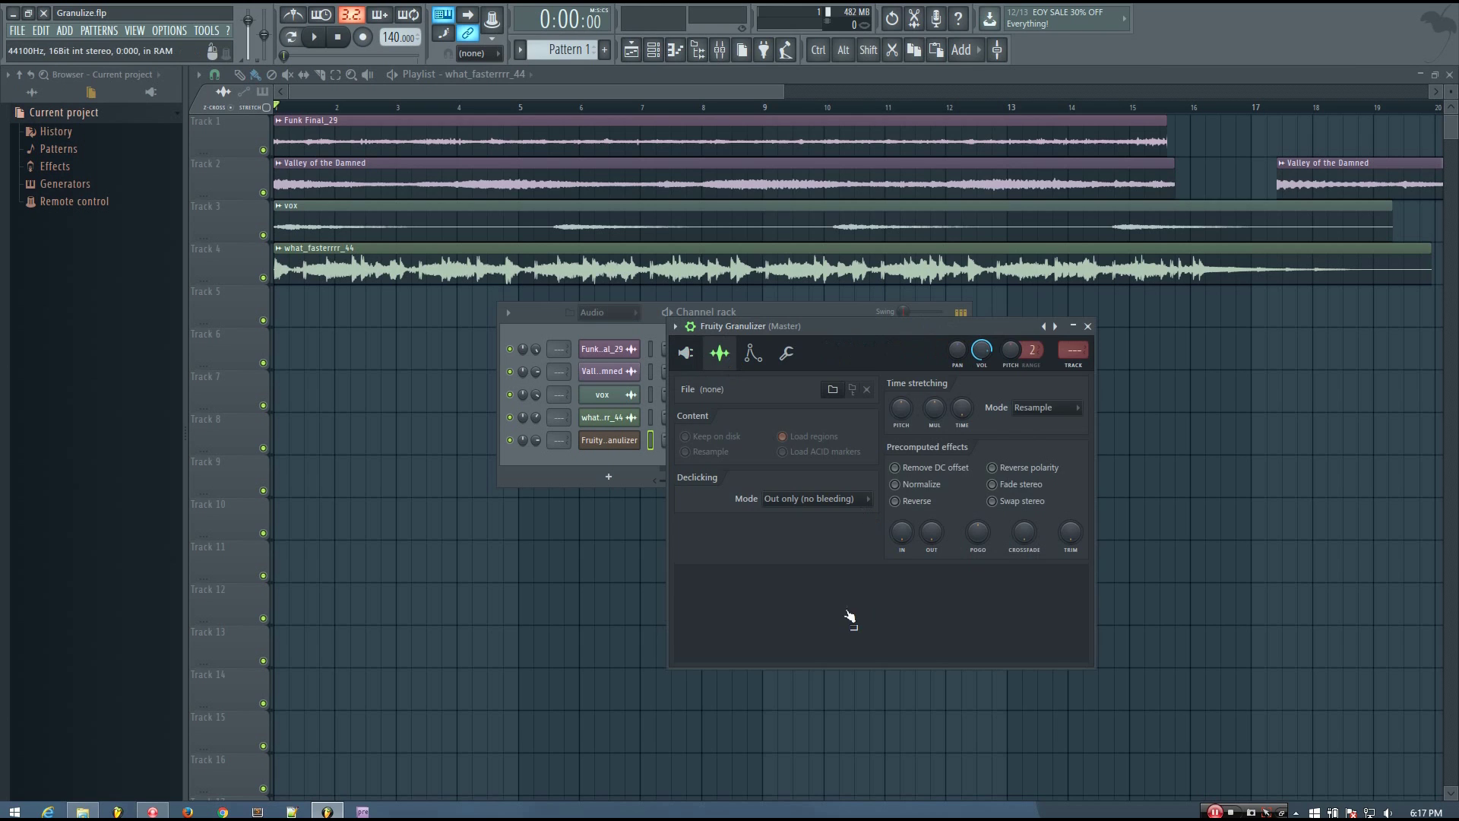
{"action": "left_click", "coordinate": [686, 353]}
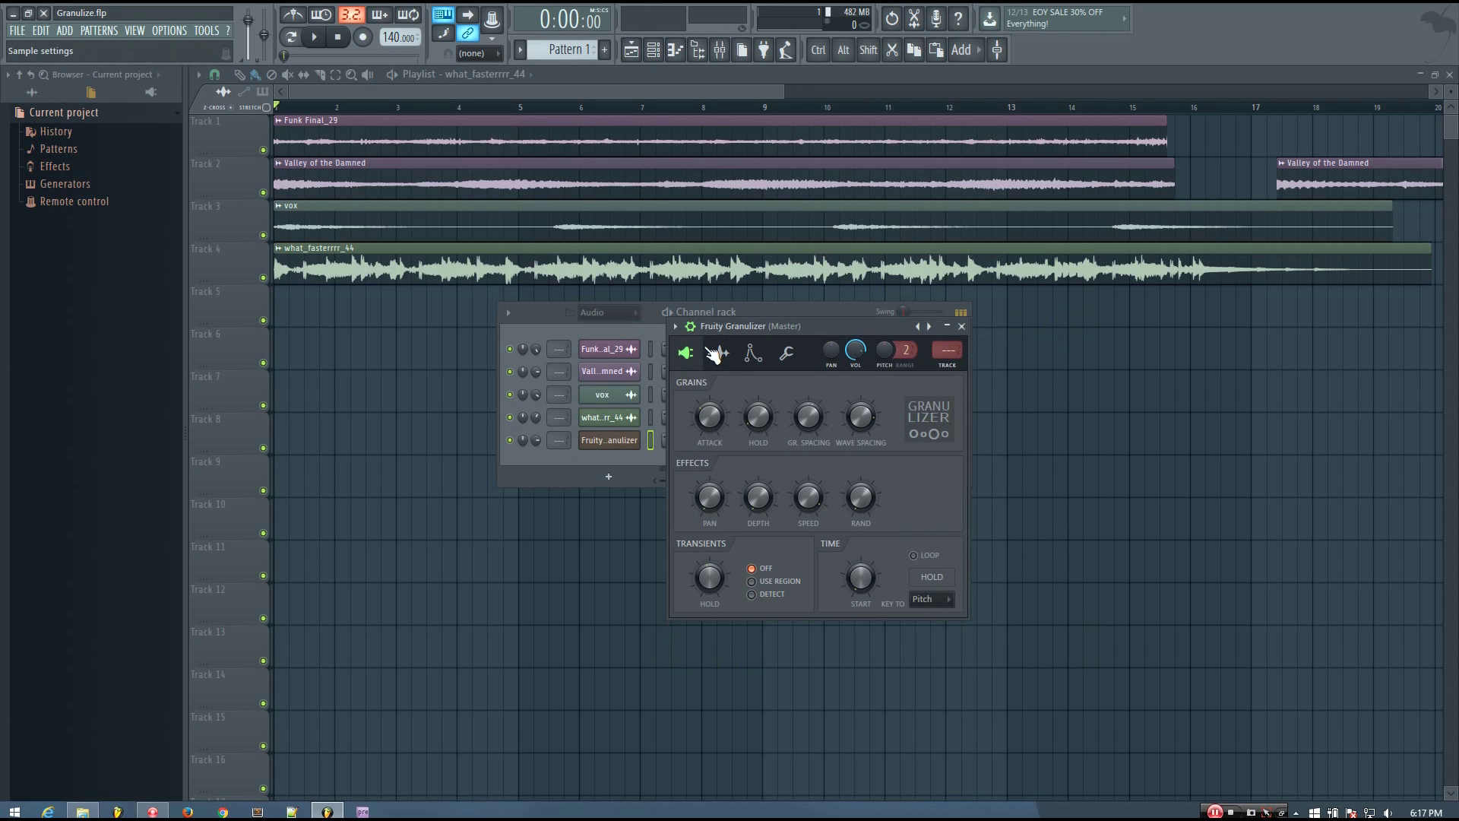
{"action": "left_click_drag", "start_coordinate": [804, 417], "coordinate": [861, 422]}
{"action": "left_click", "coordinate": [914, 555]}
{"action": "left_click_drag", "start_coordinate": [836, 325], "coordinate": [858, 391]}
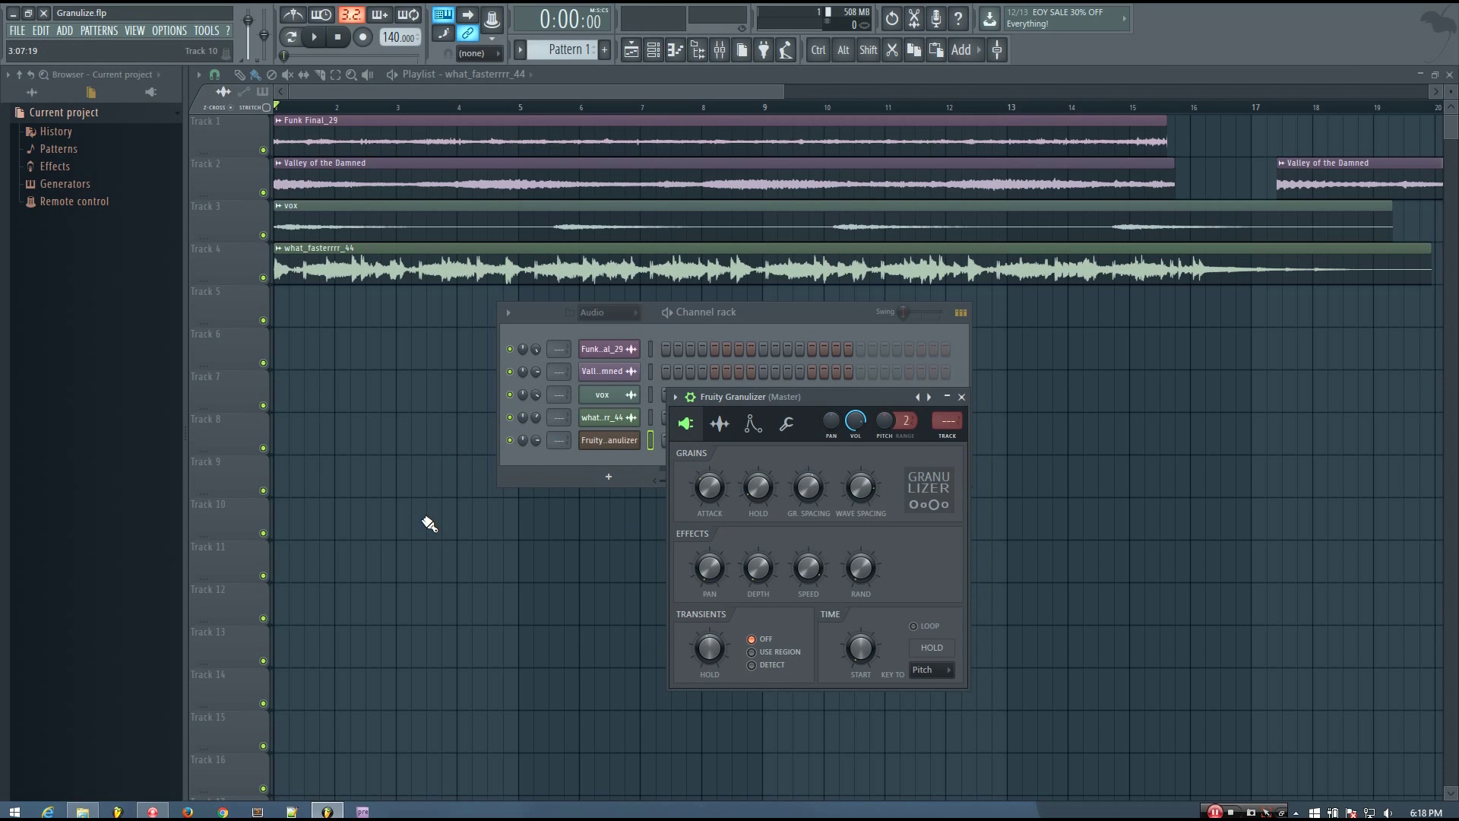
Step: Bring the playlist forward, enlarge track height, and solo Track 1 with Funk Final_29
{"action": "left_click", "coordinate": [430, 525]}
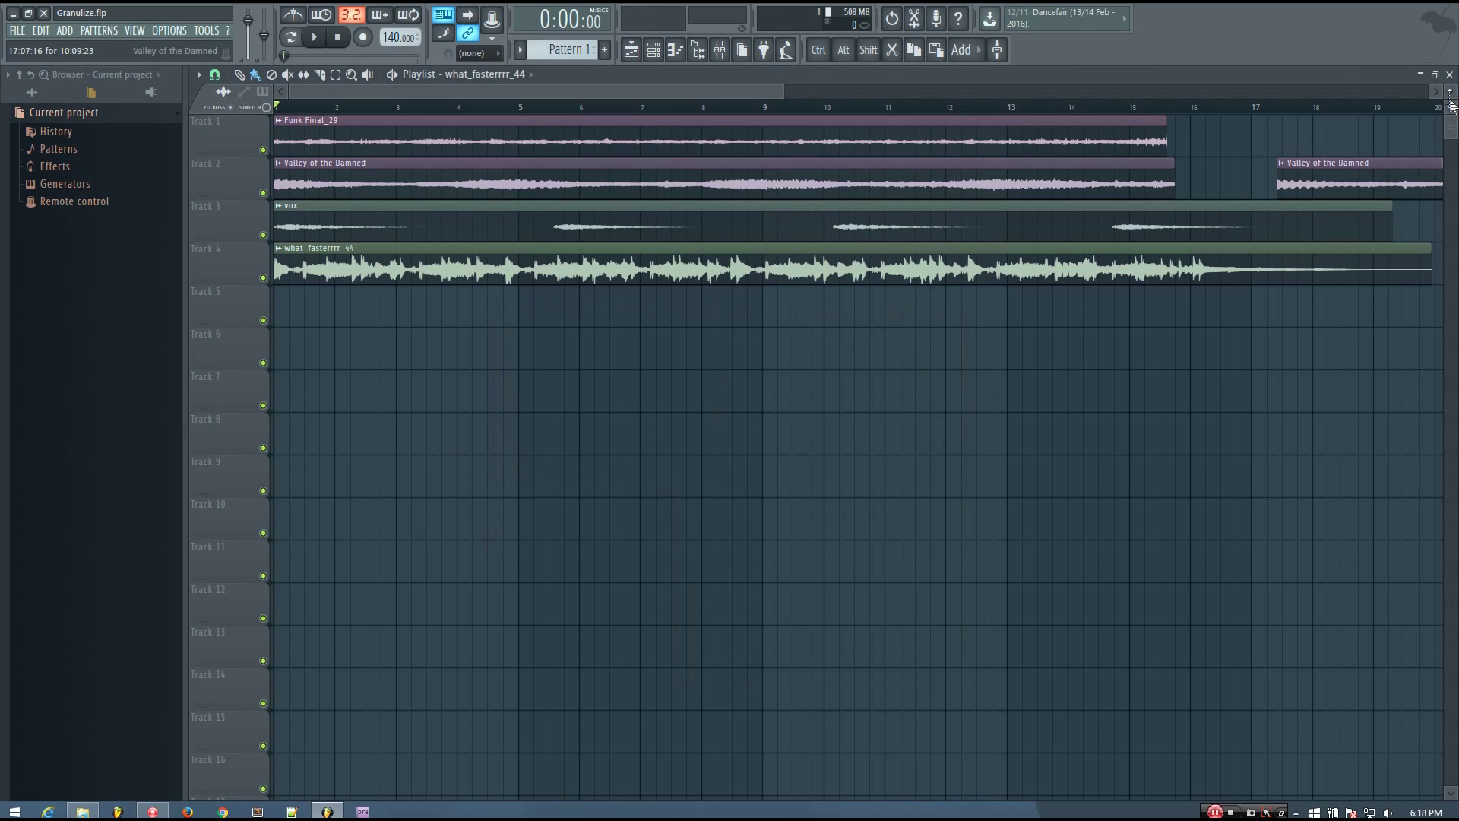
{"action": "left_click_drag", "start_coordinate": [1452, 106], "coordinate": [1448, 86]}
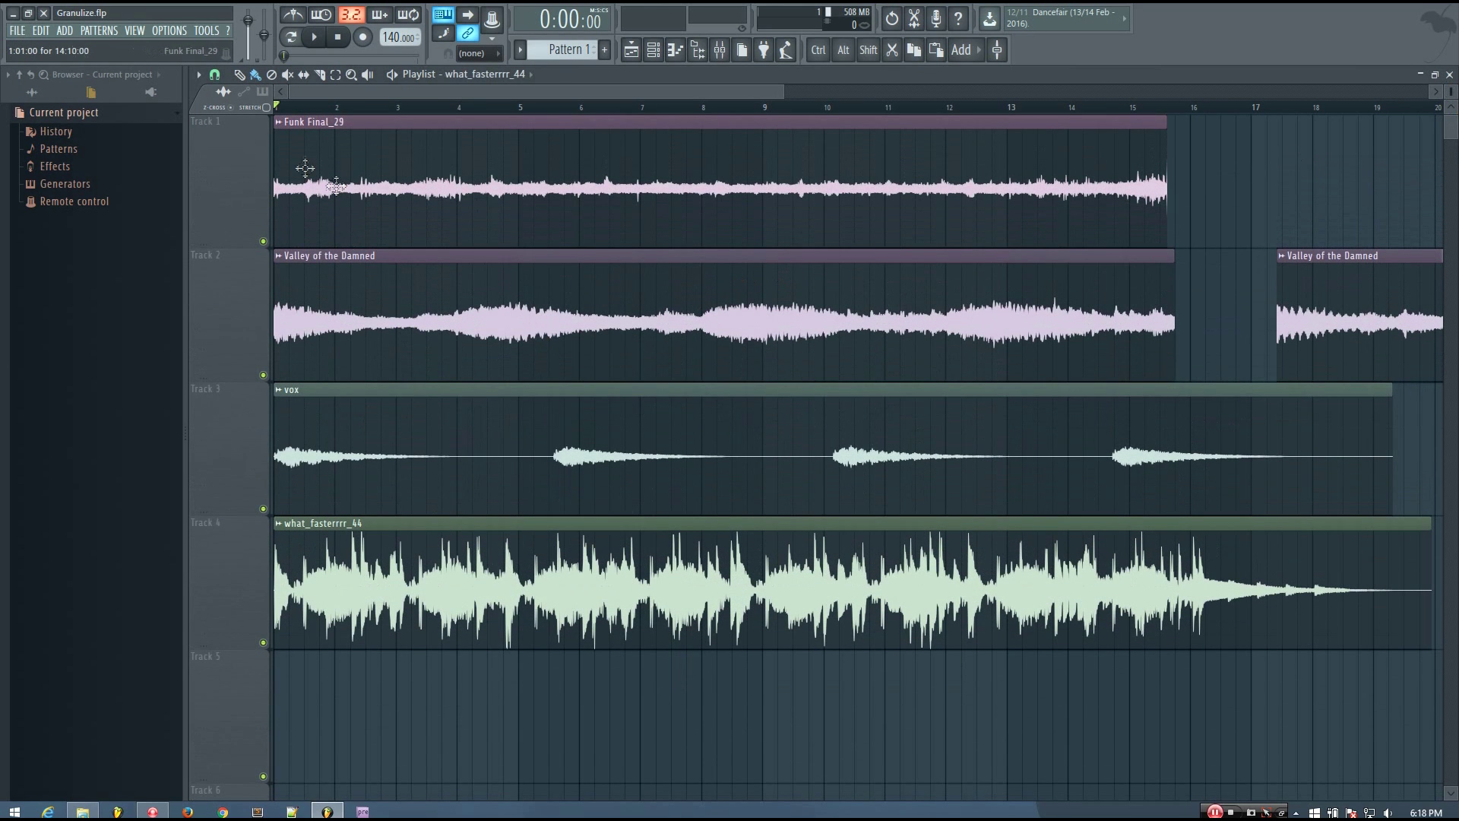
{"action": "right_click", "coordinate": [263, 242]}
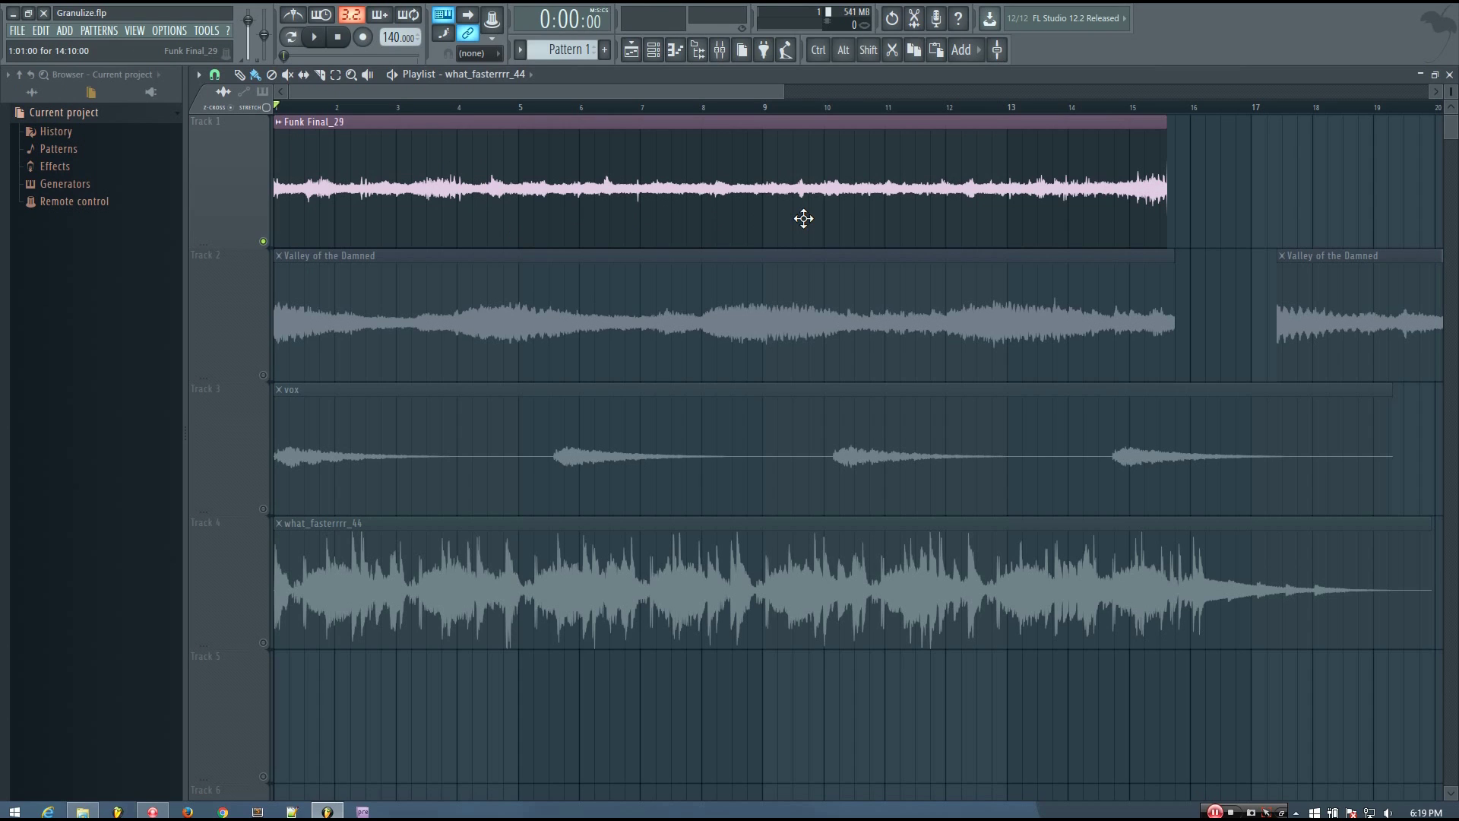
Step: Play the soloed Funk Final_29 clip, replay from about bar 13.7, then return near bar 1.7
{"action": "key", "text": "space"}
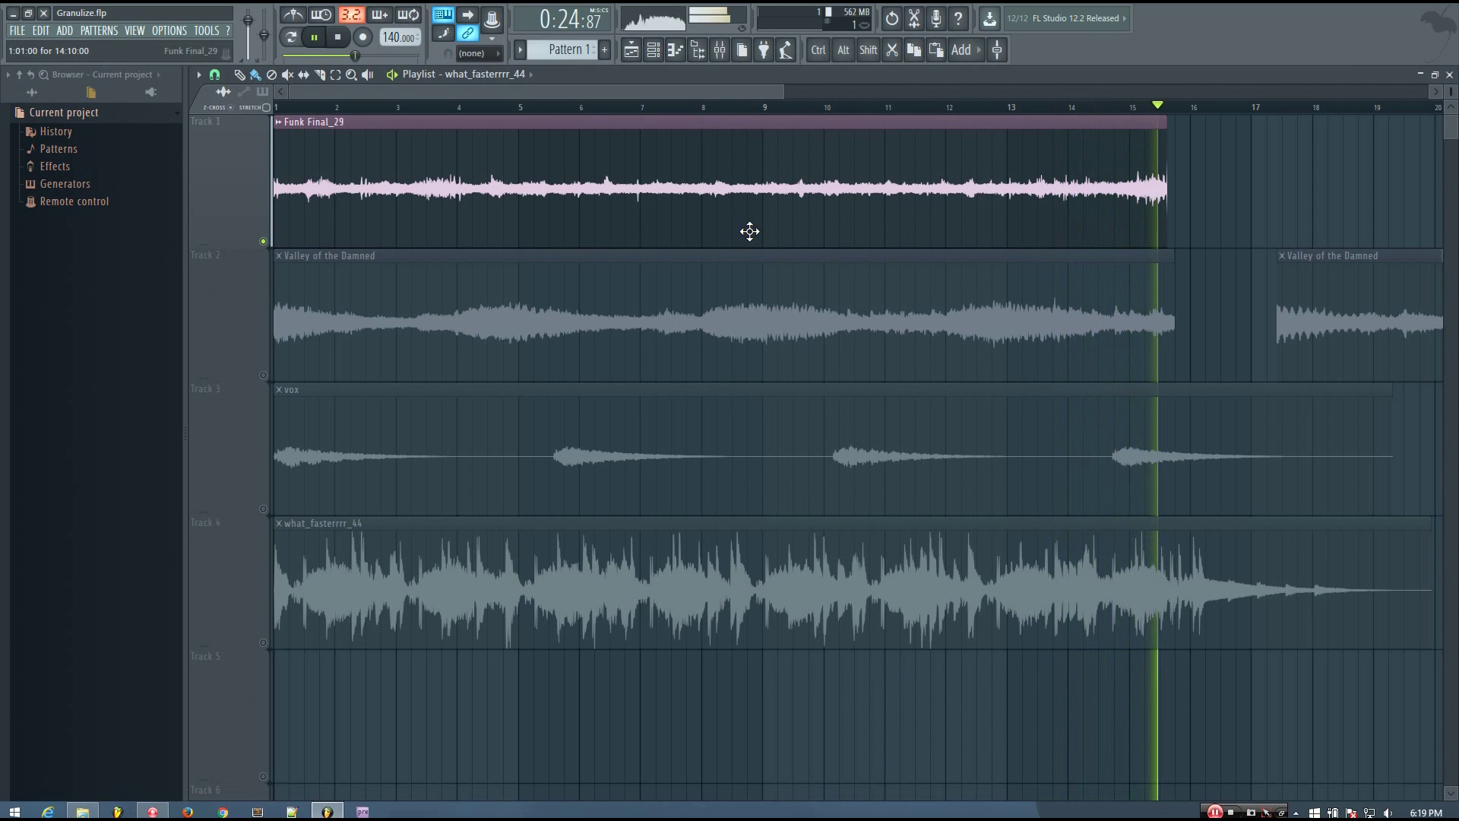
{"action": "key", "text": "space"}
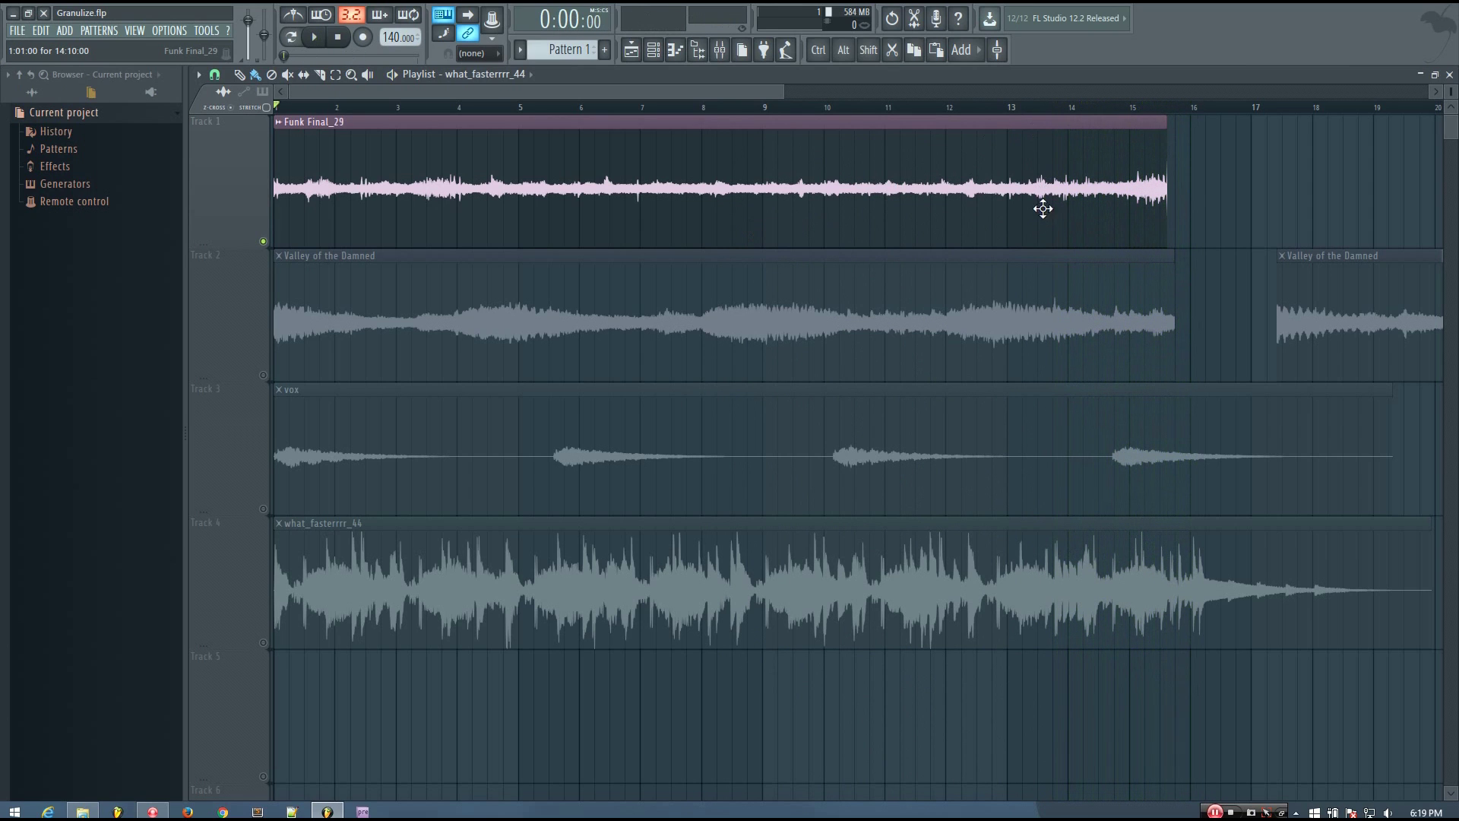
{"action": "left_click_drag", "start_coordinate": [1038, 114], "coordinate": [1052, 108]}
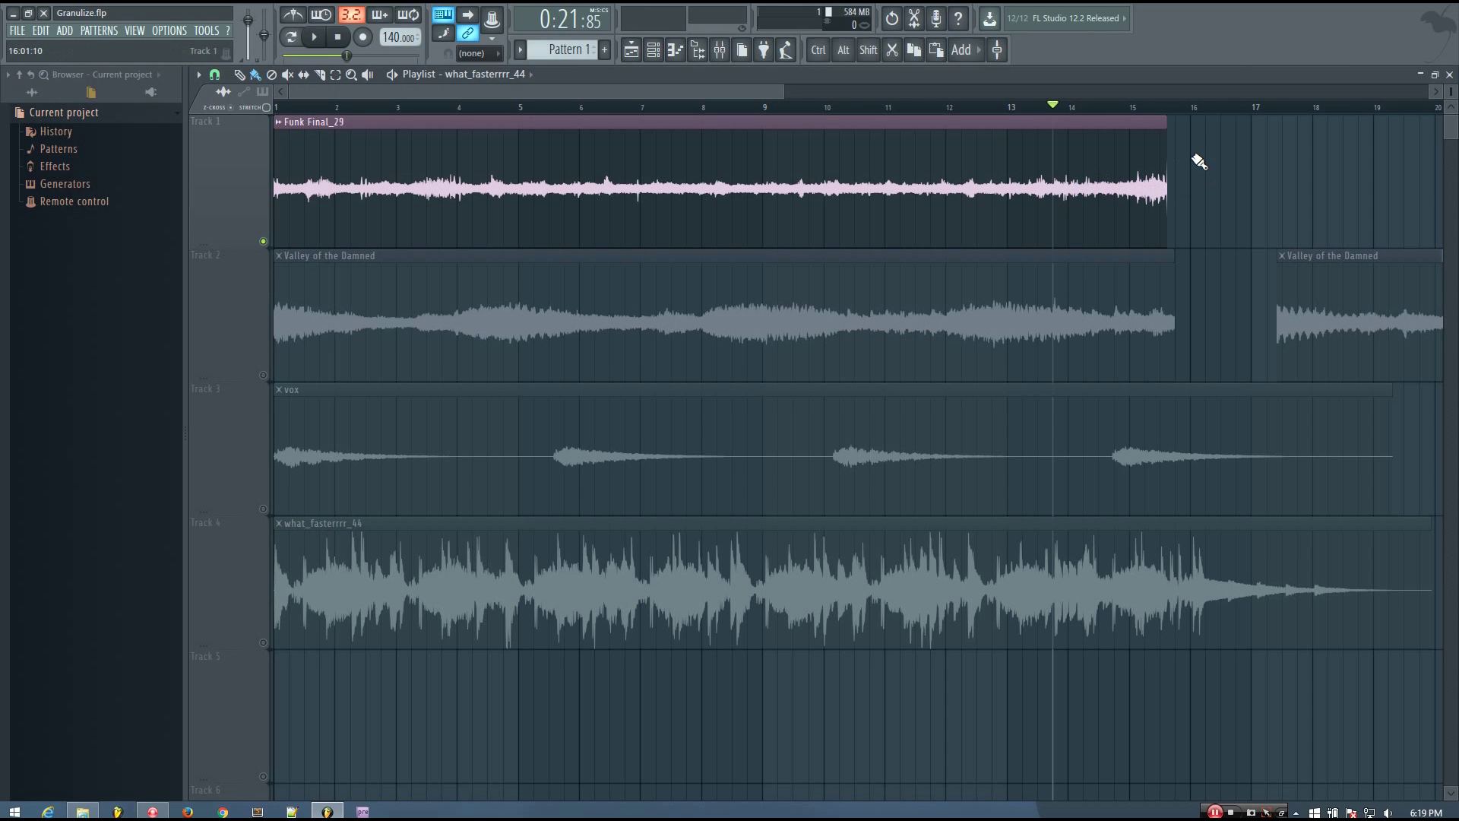
{"action": "key", "text": "space"}
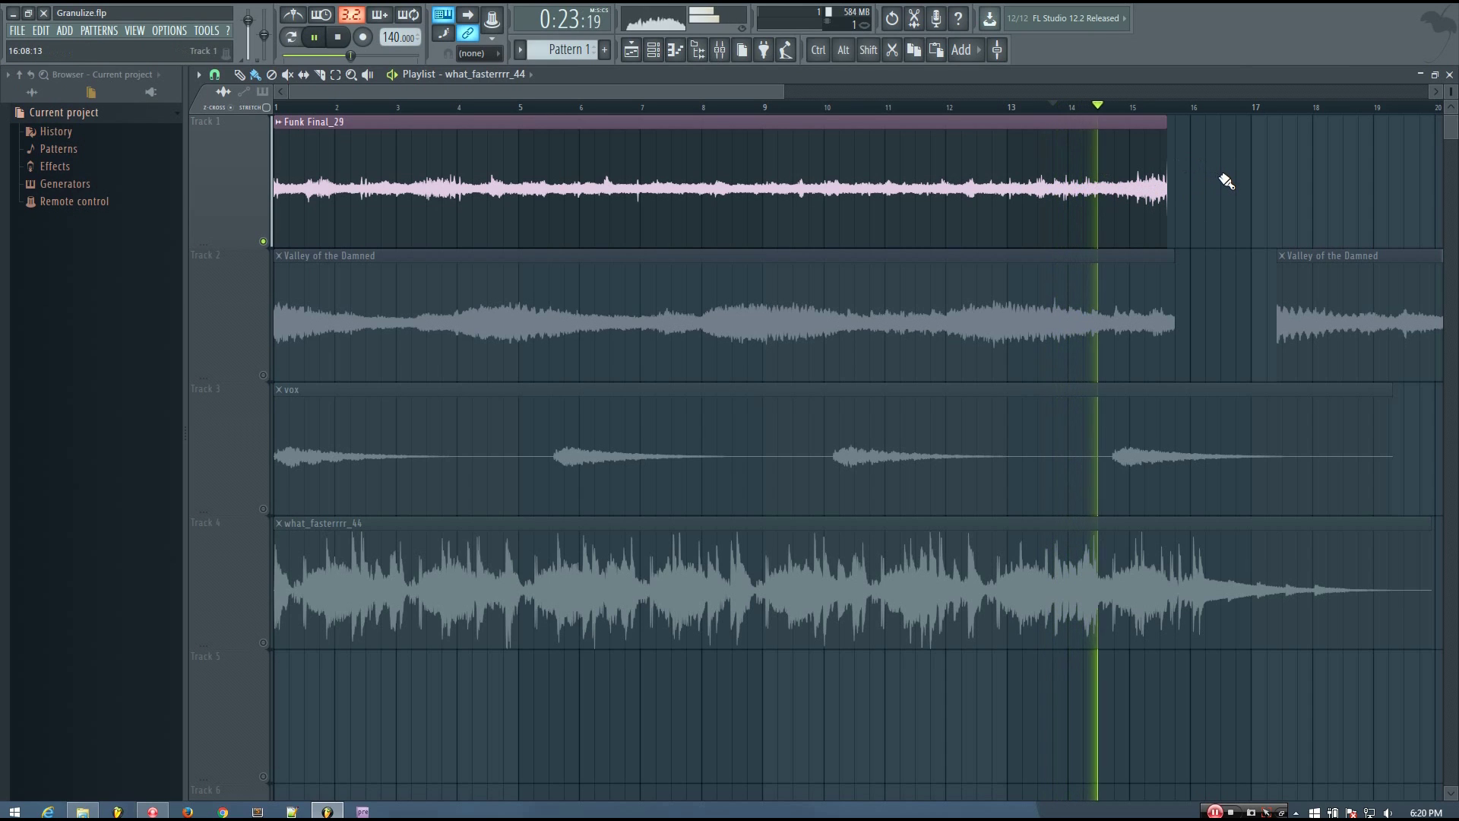
{"action": "key", "text": "space"}
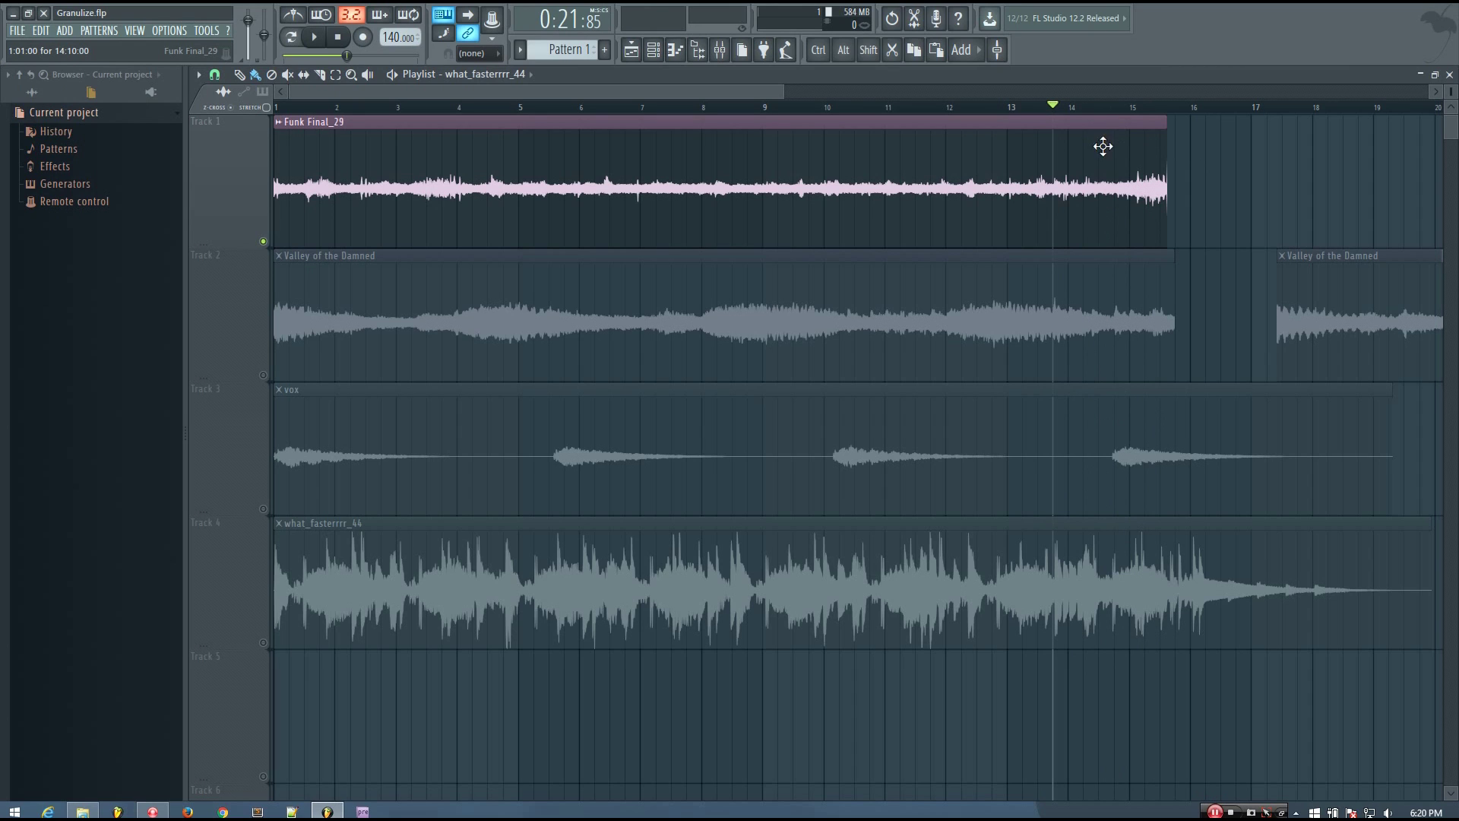
{"action": "left_click", "coordinate": [1099, 107]}
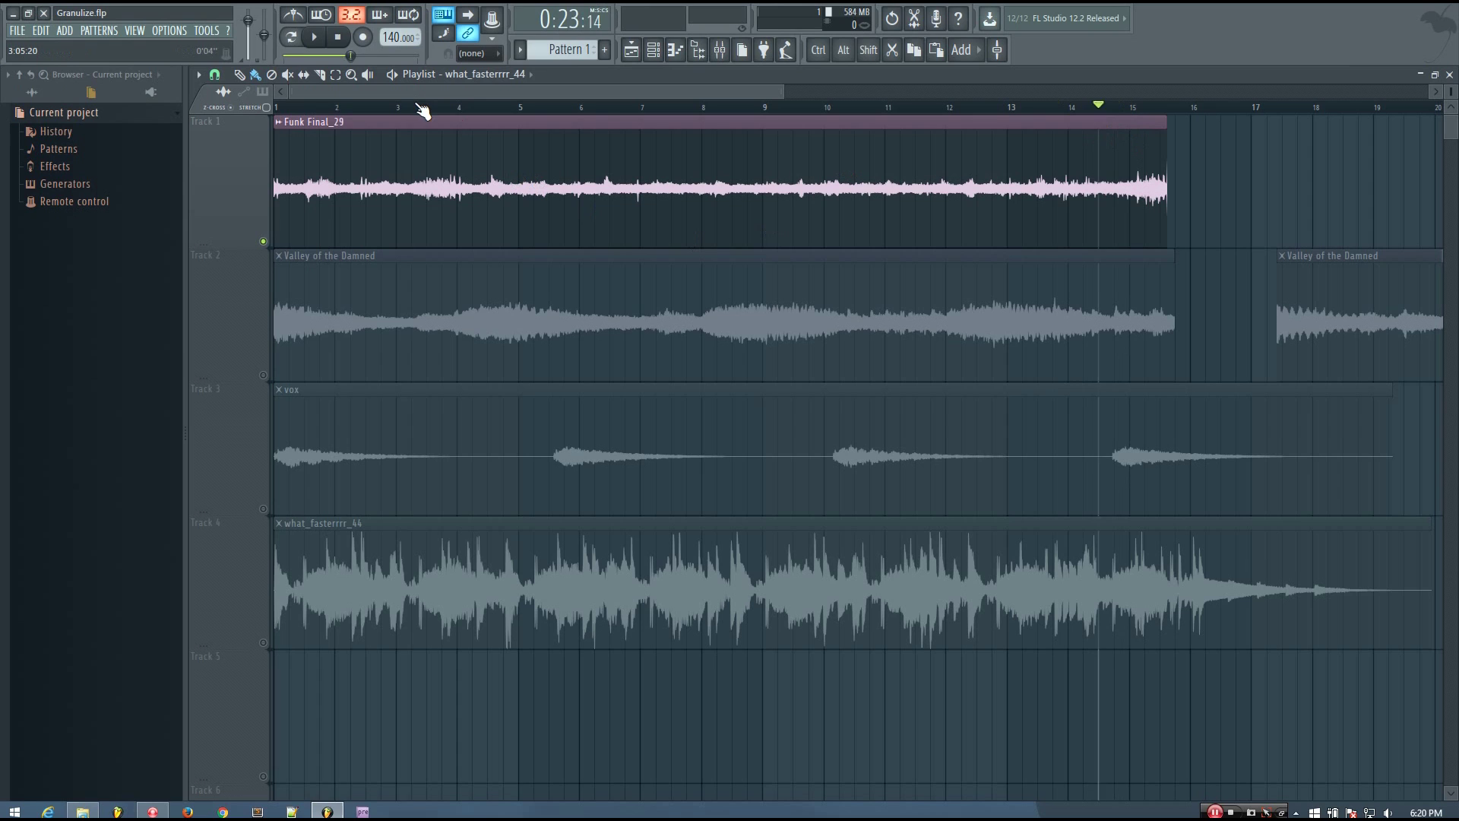
{"action": "left_click_drag", "start_coordinate": [349, 106], "coordinate": [320, 107]}
Step: Solo Track 2's Valley of the Damned clips, play from the start, and zoom out to bars 1–33
{"action": "right_click", "coordinate": [264, 375]}
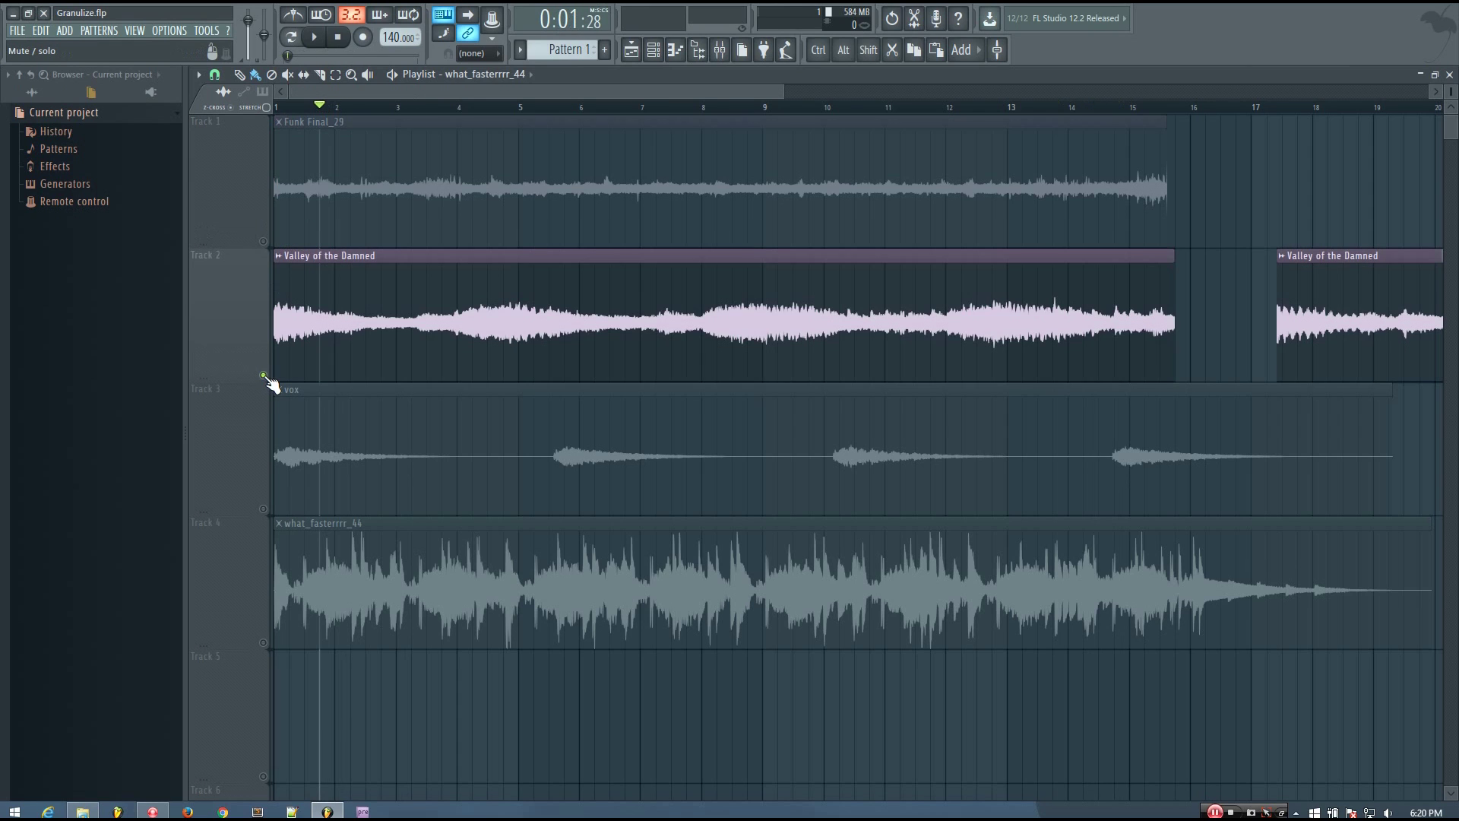
{"action": "key", "text": "Home"}
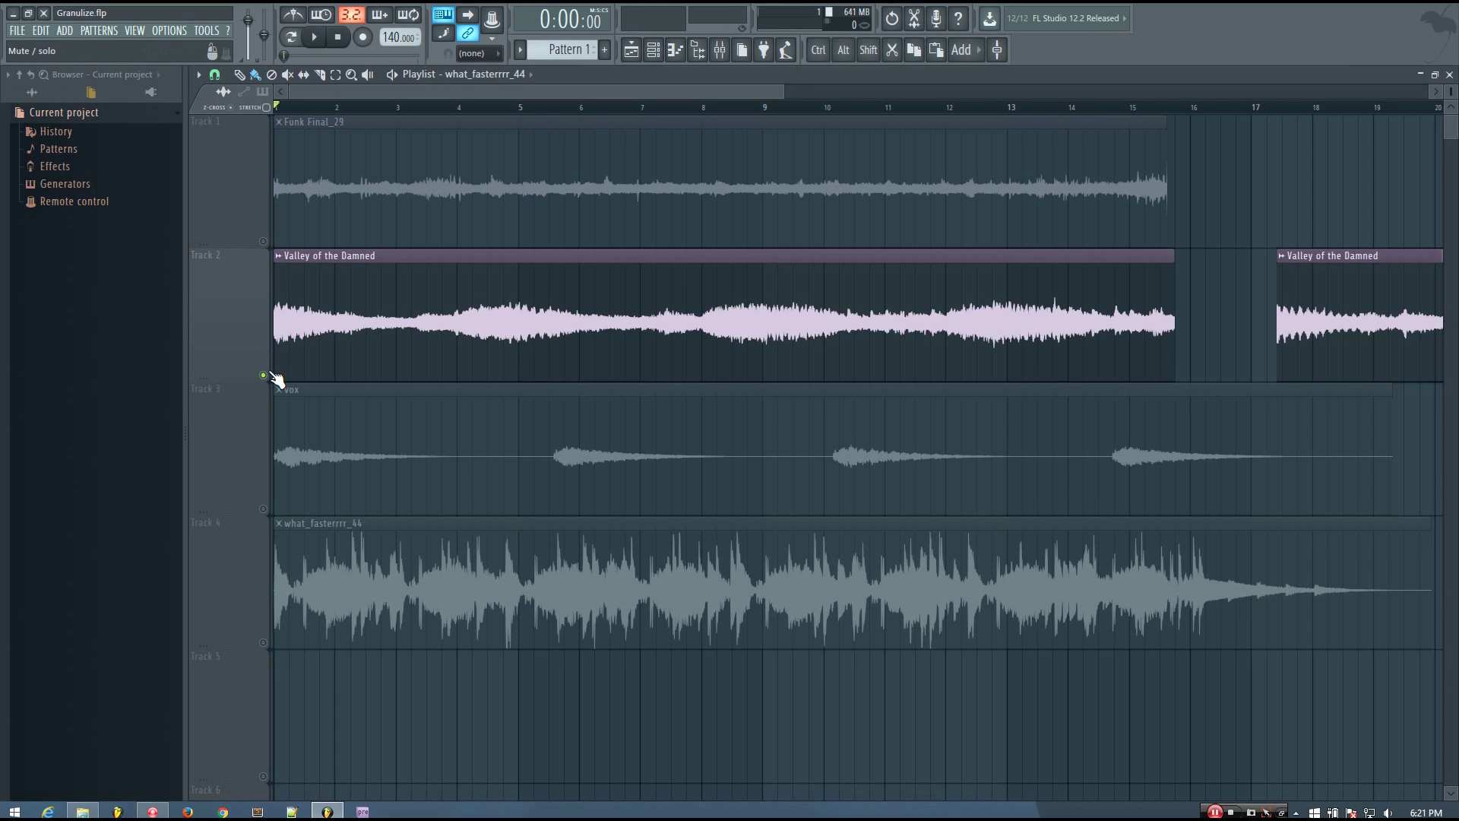
{"action": "key", "text": "space"}
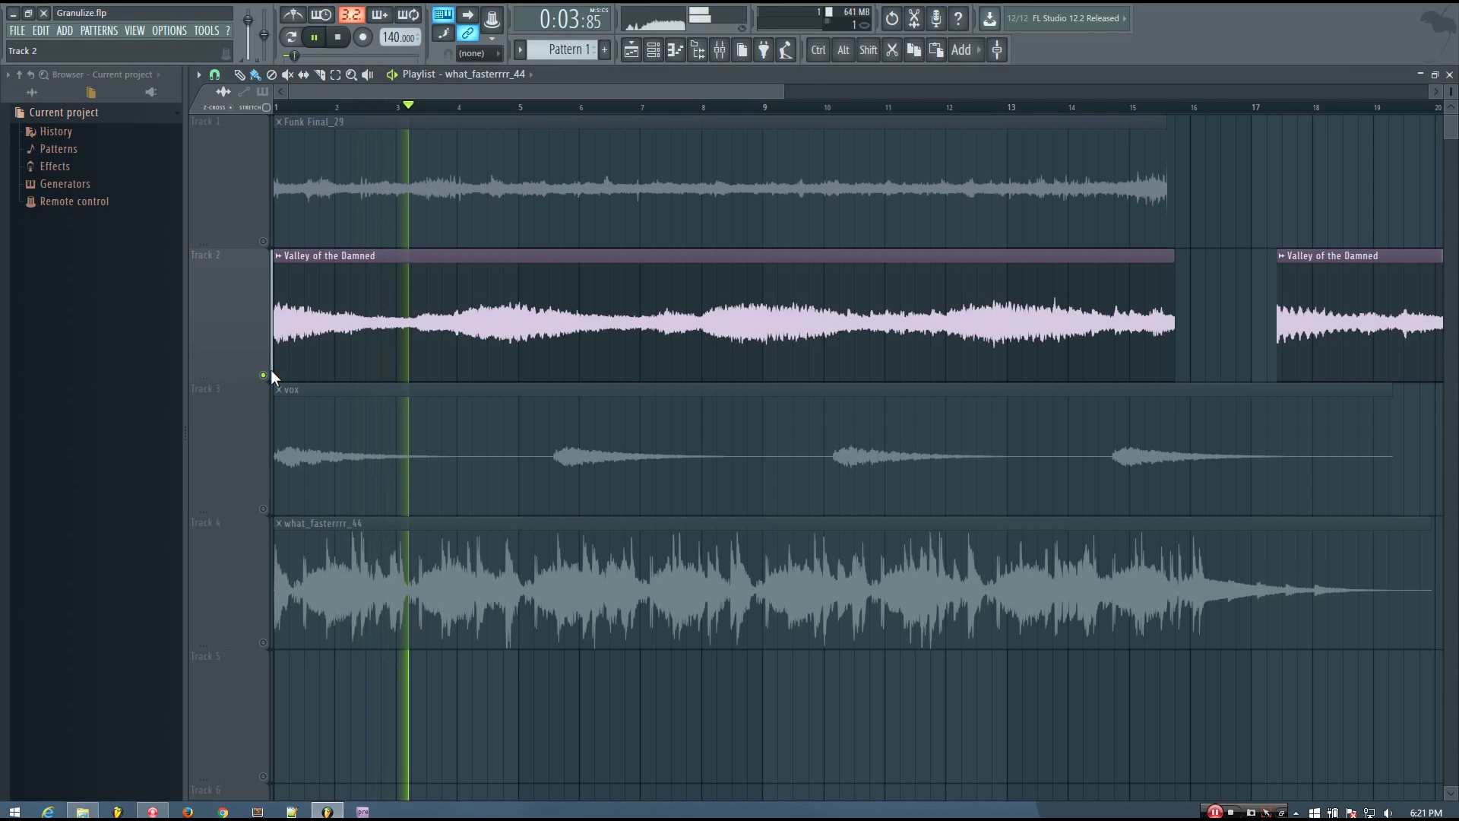
{"action": "key", "text": "space"}
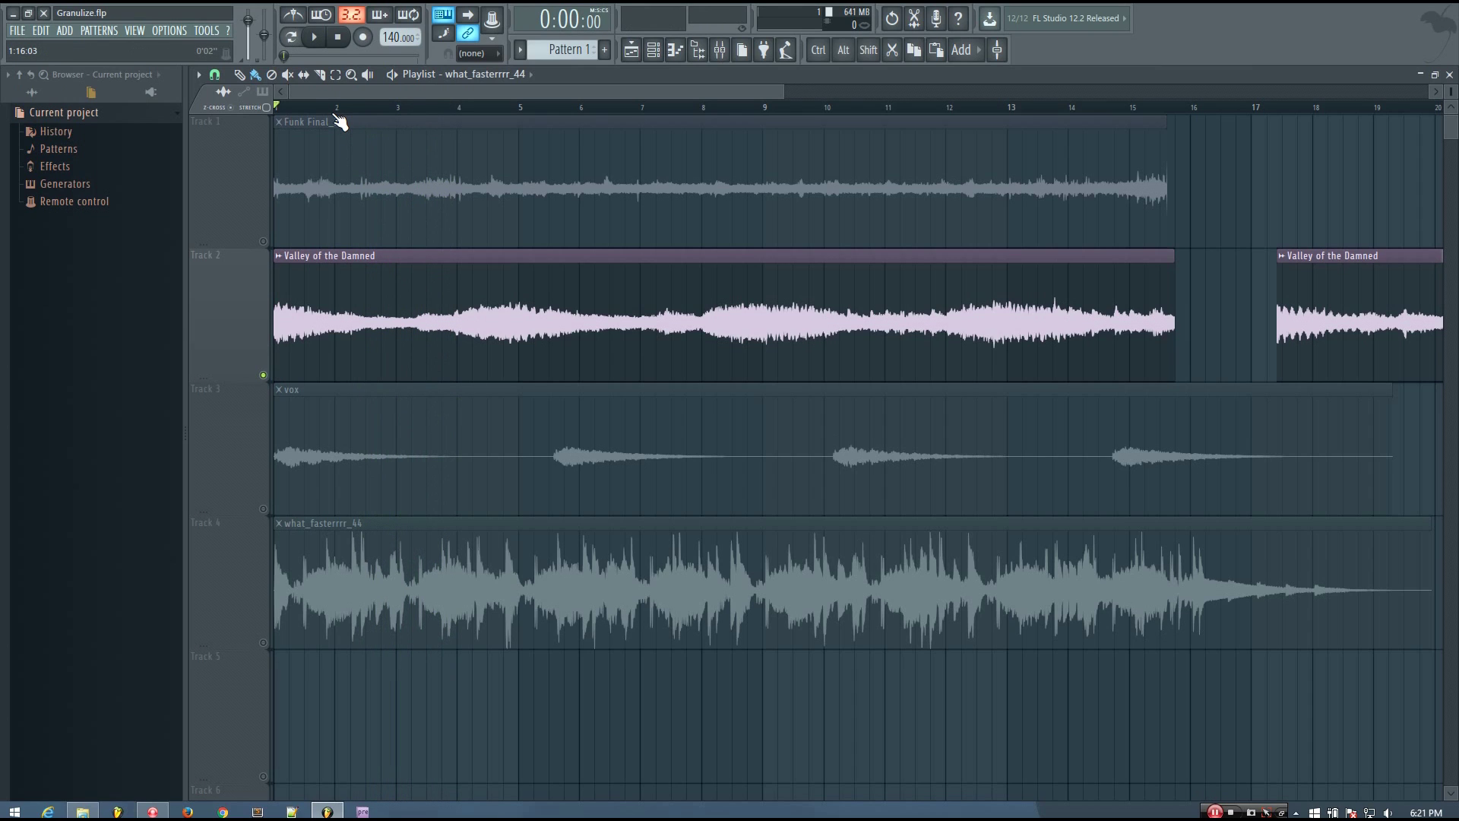
{"action": "key", "text": "space"}
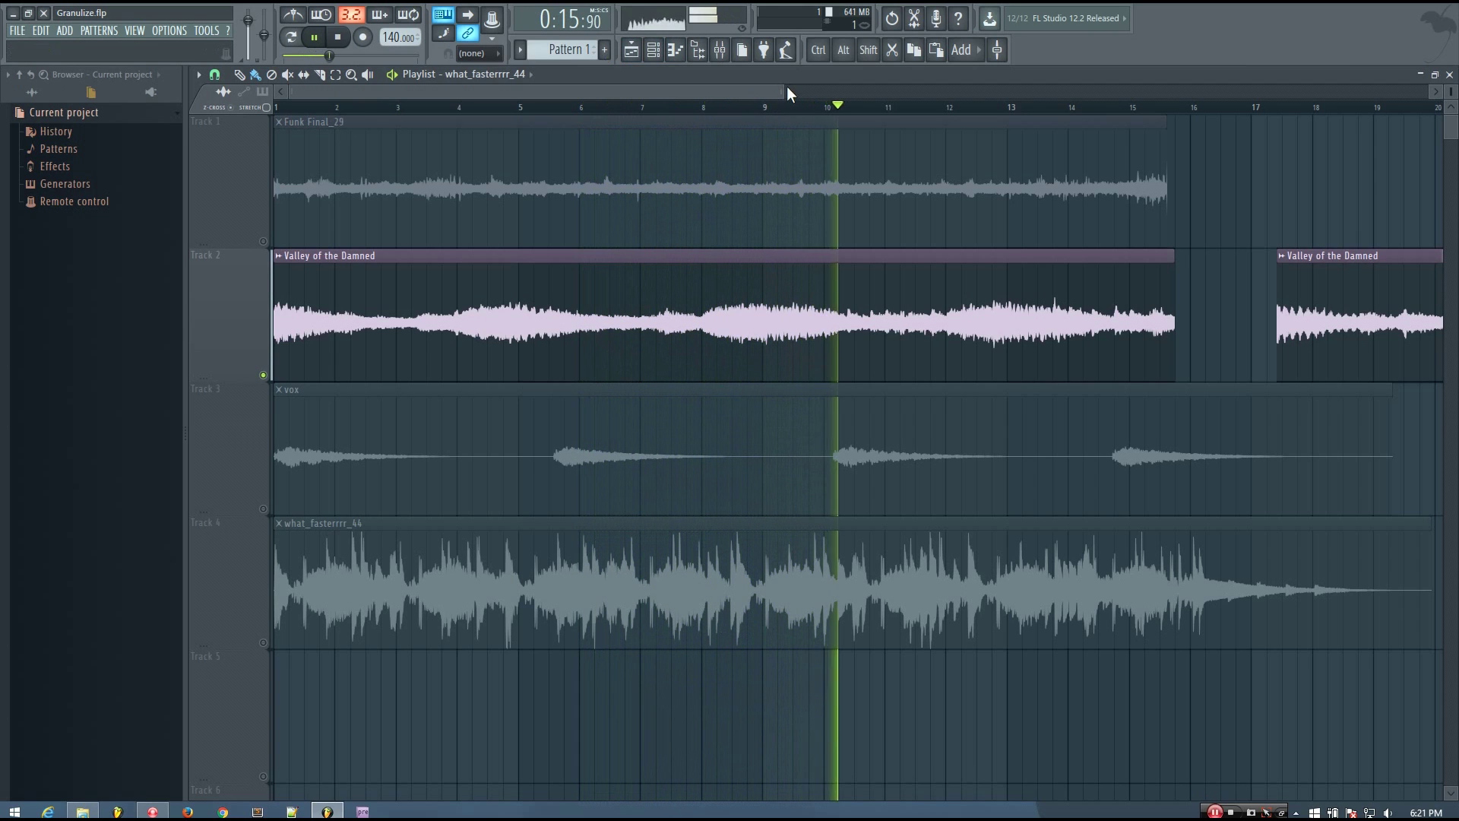
{"action": "left_click_drag", "start_coordinate": [787, 88], "coordinate": [1131, 90]}
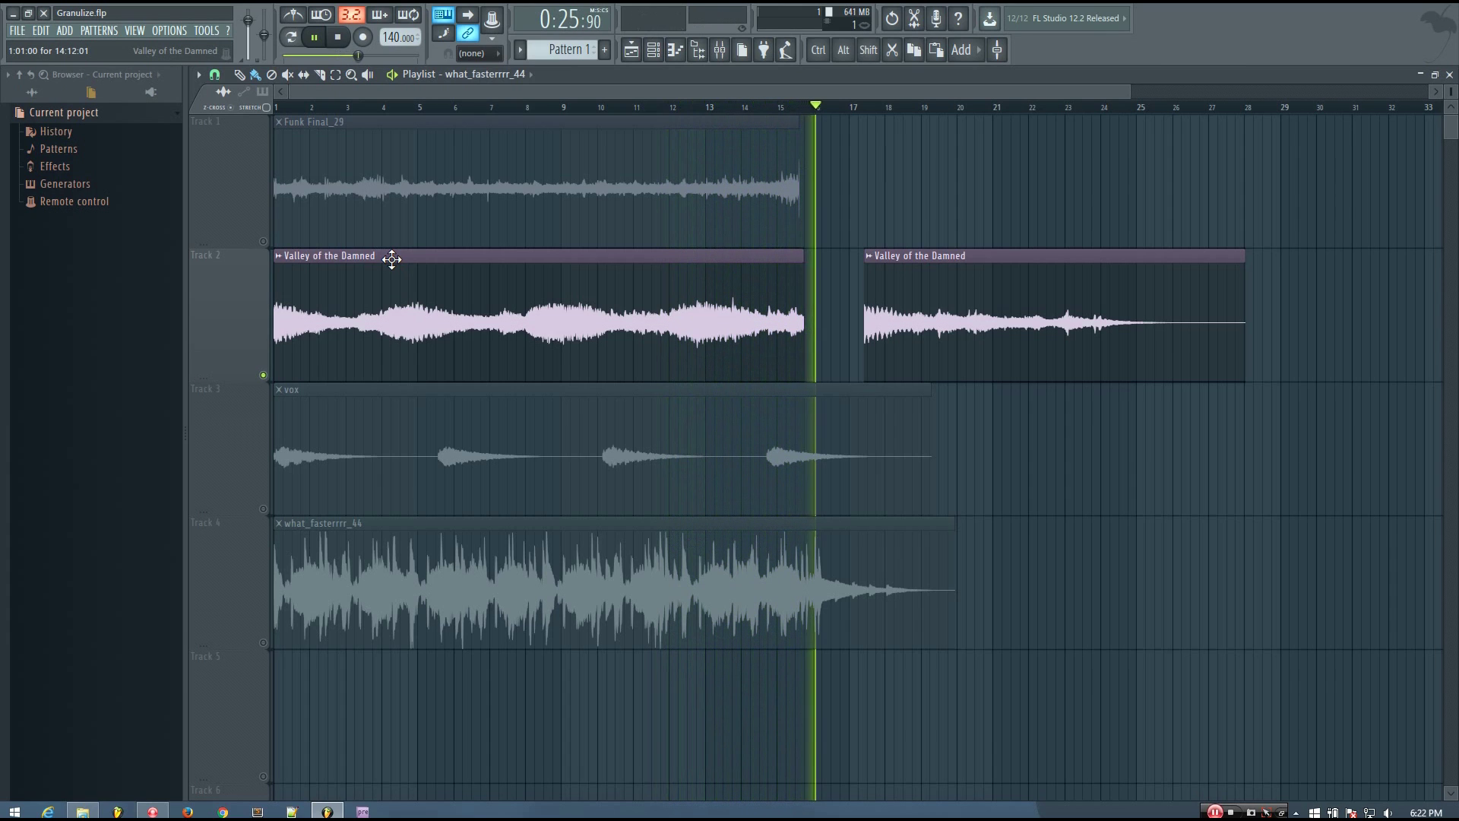
Step: Play the second Valley of the Damned clip from bar 17.4, then stop and zoom back out
{"action": "key", "text": "space"}
{"action": "scroll", "coordinate": [916, 302], "scroll_direction": "up", "scroll_amount": 2}
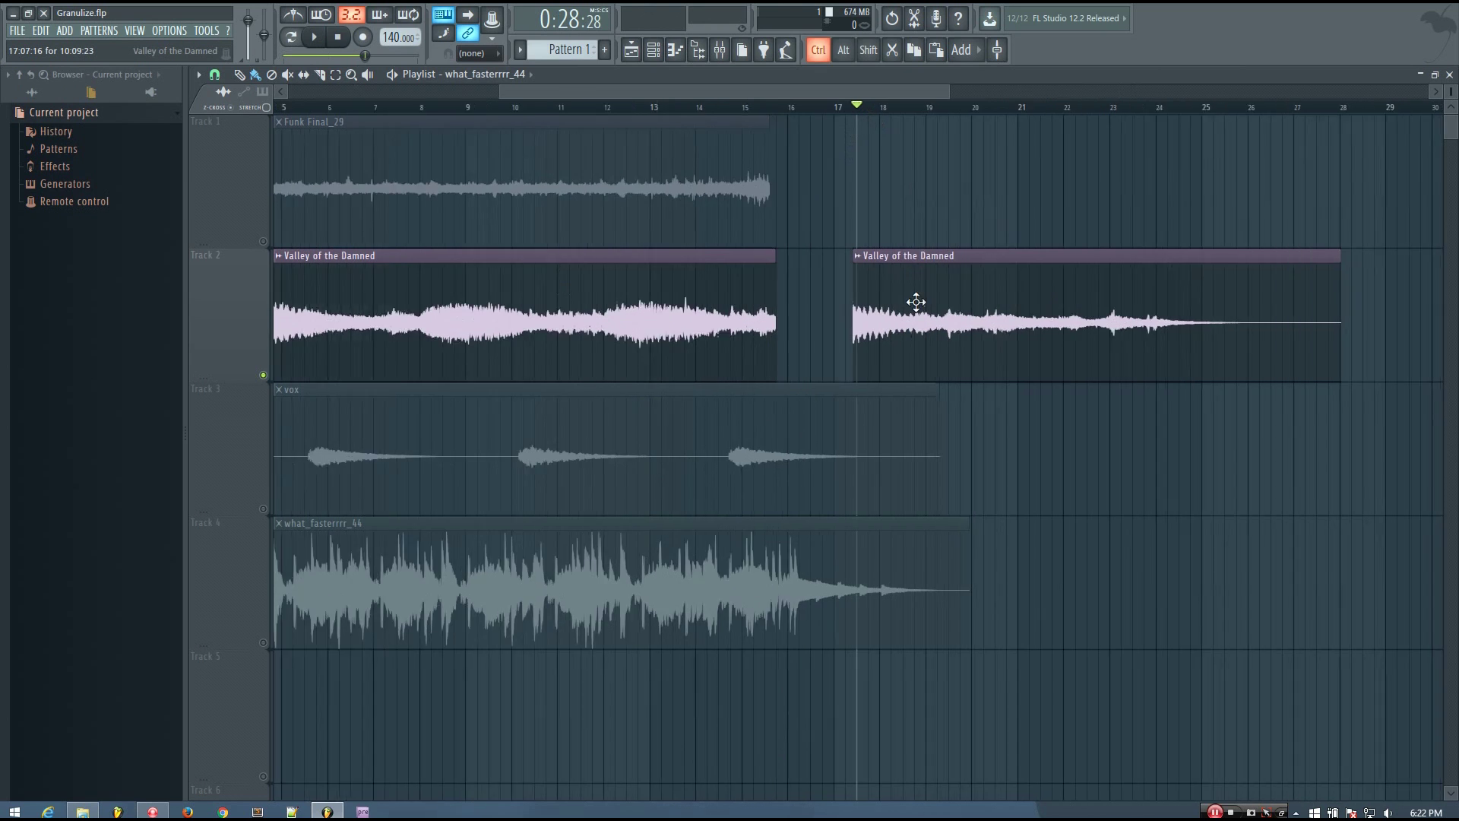
{"action": "scroll", "coordinate": [916, 302], "scroll_direction": "up", "scroll_amount": 1}
{"action": "scroll", "coordinate": [955, 104], "scroll_direction": "down", "scroll_amount": 1}
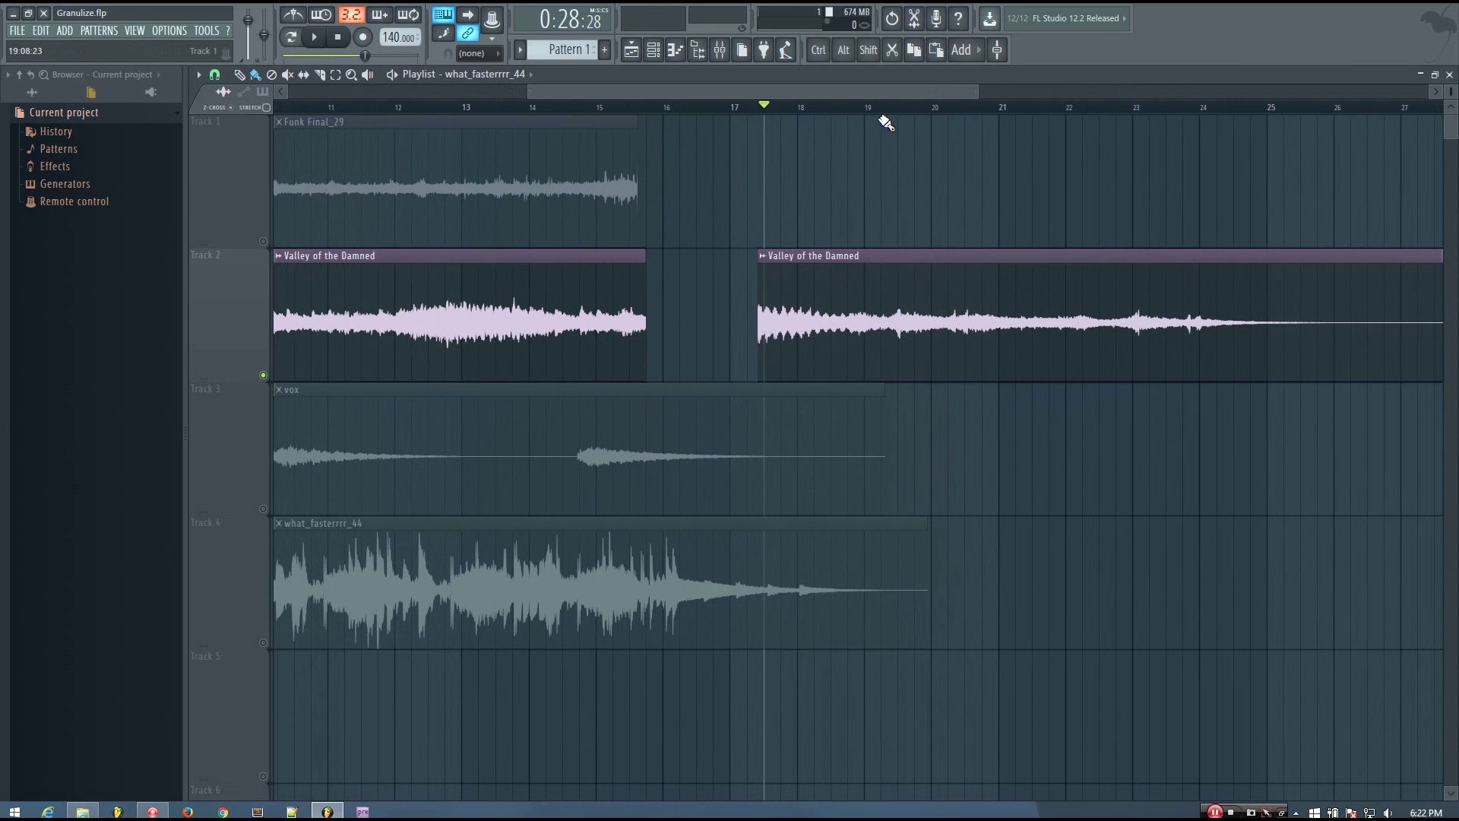
{"action": "left_click", "coordinate": [832, 107]}
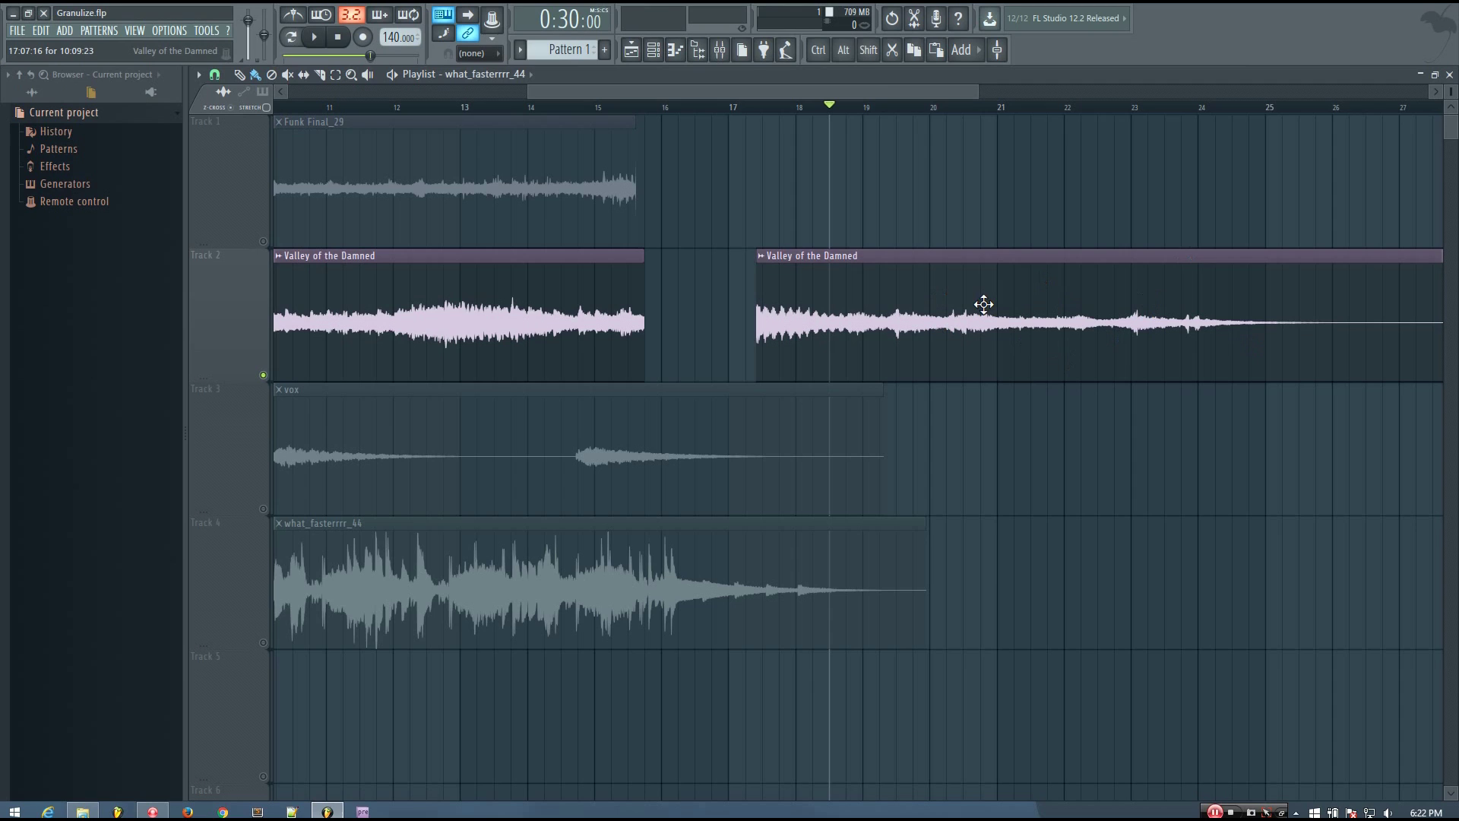
{"action": "left_click", "coordinate": [768, 108]}
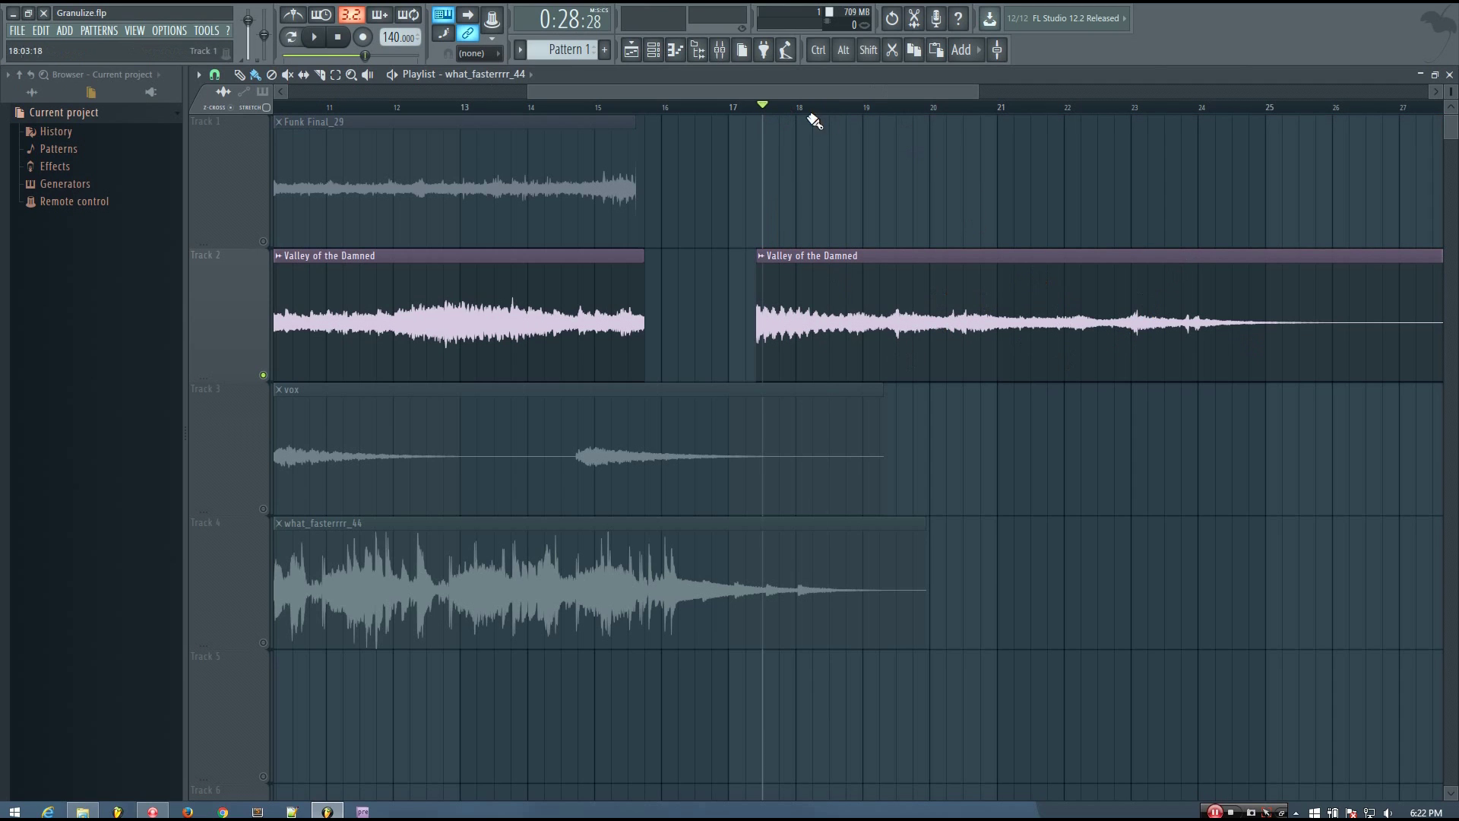
{"action": "key", "text": "space"}
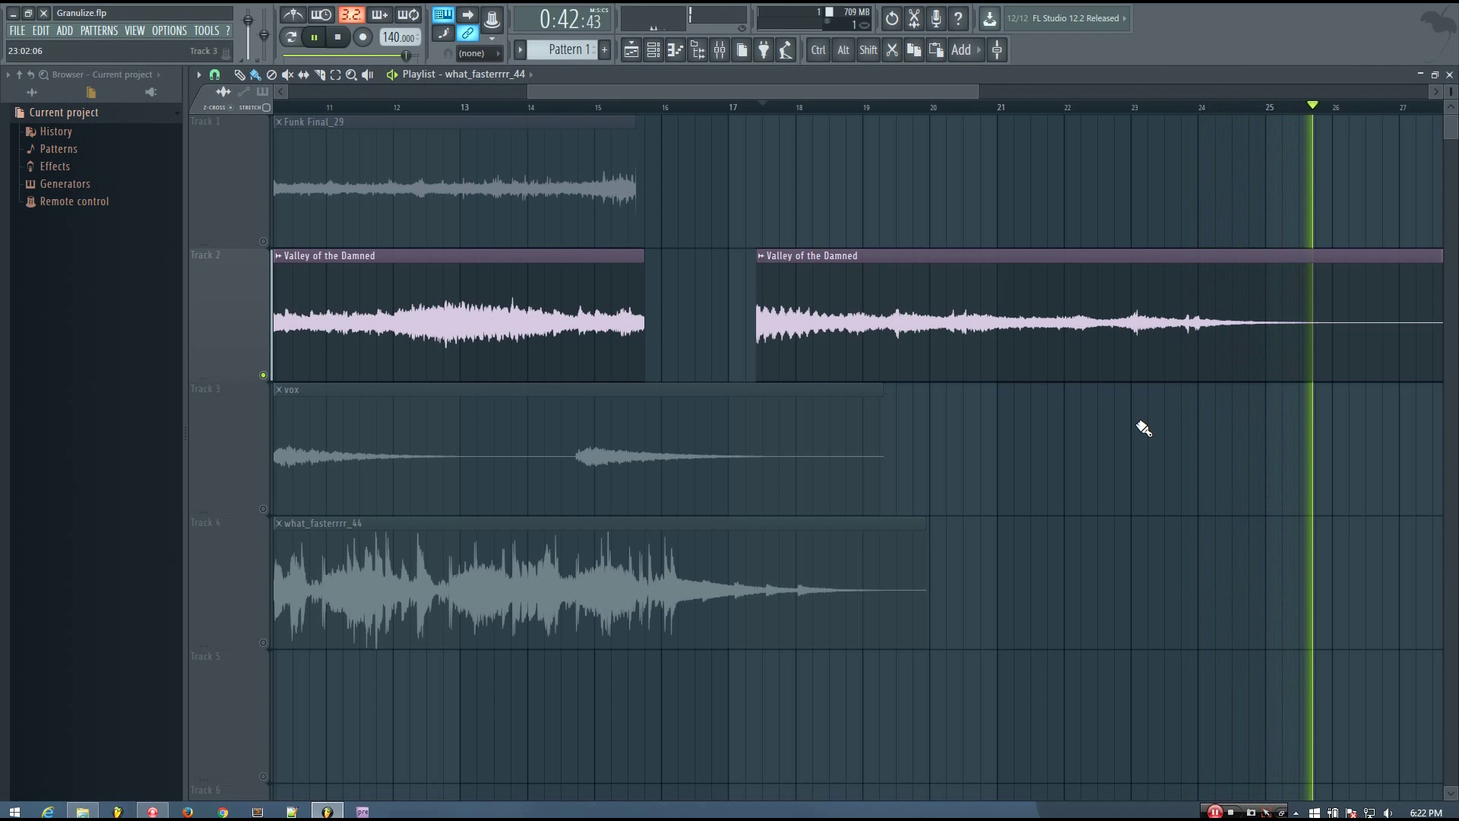
{"action": "key", "text": "space"}
{"action": "scroll", "coordinate": [1109, 459], "scroll_direction": "down", "scroll_amount": 4}
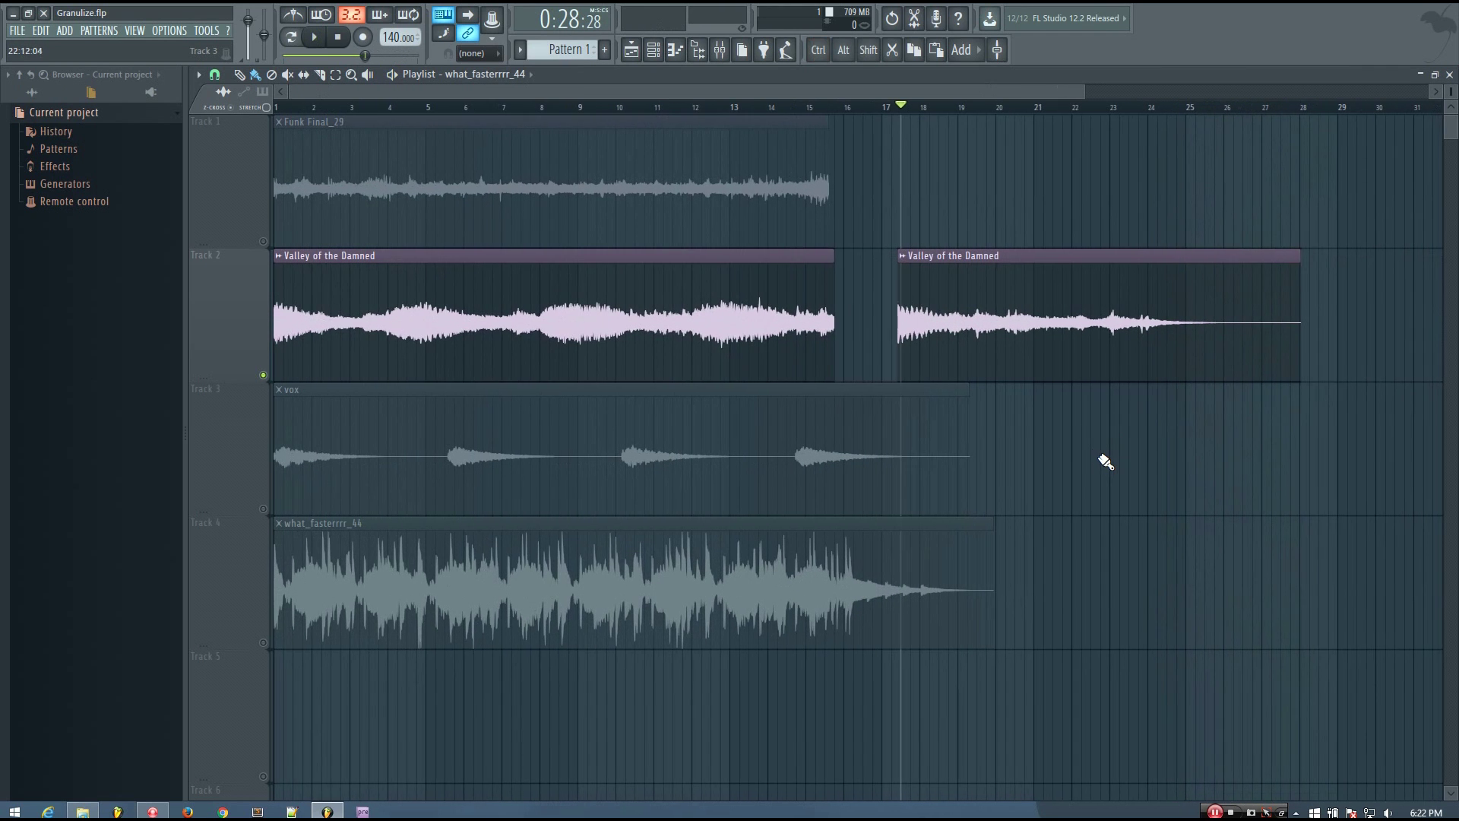
{"action": "scroll", "coordinate": [988, 490], "scroll_direction": "down", "scroll_amount": 3}
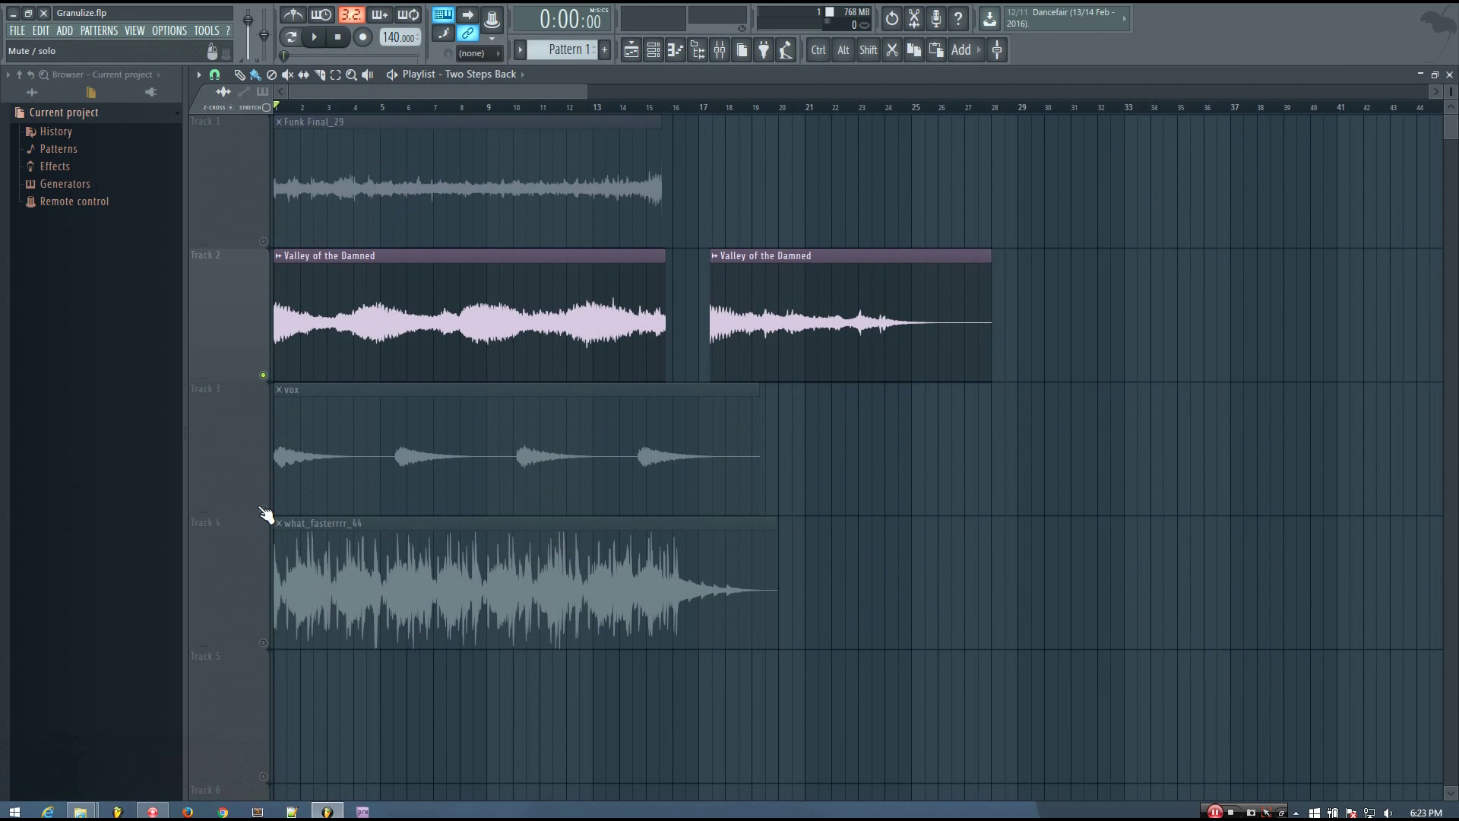
Step: Solo the vox track on Track 3 and play it in Song mode, skipping ahead to bar 10
{"action": "right_click", "coordinate": [263, 509]}
{"action": "scroll", "coordinate": [228, 505], "scroll_direction": "up", "scroll_amount": 4}
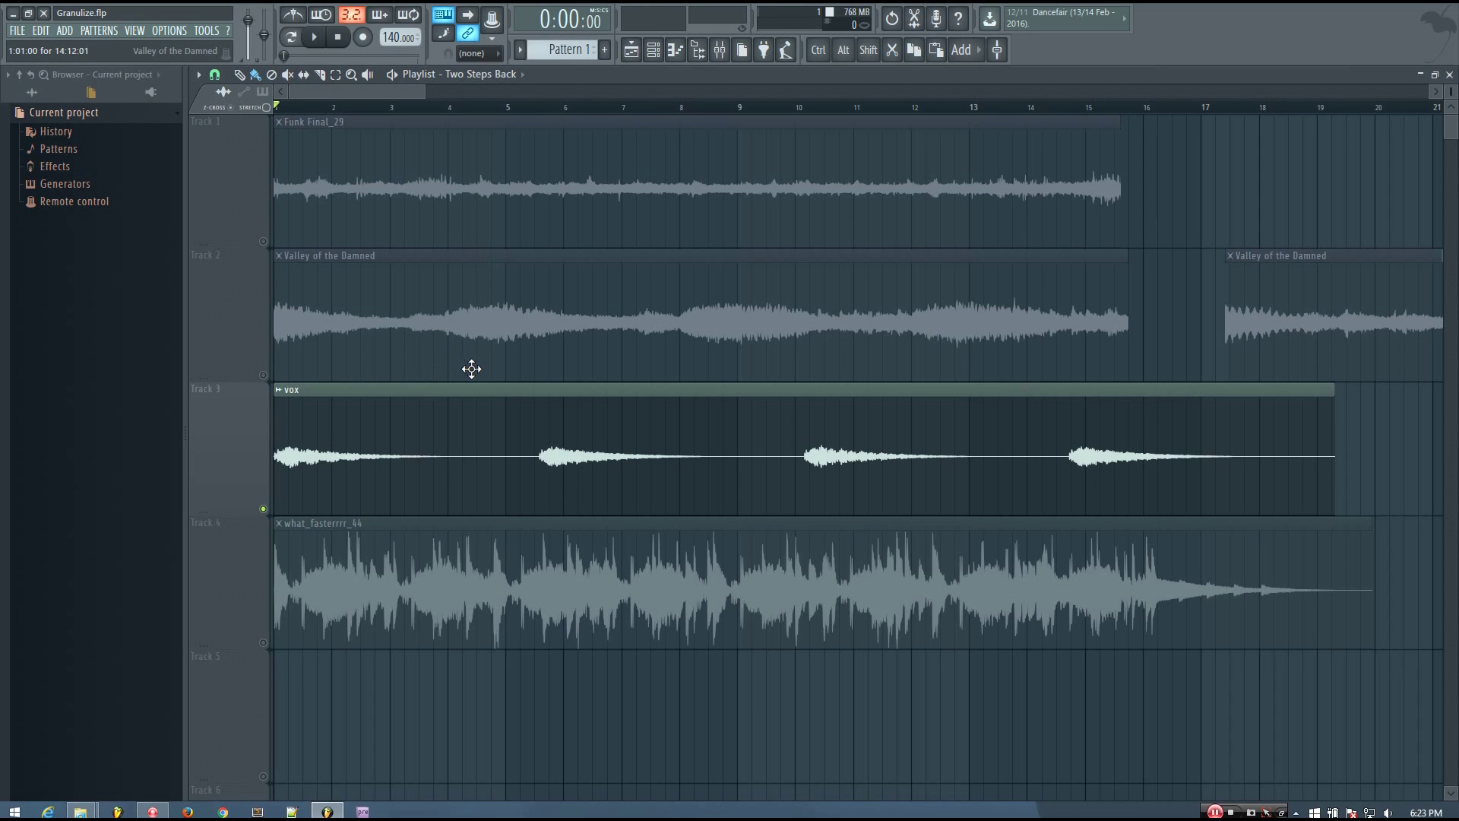
{"action": "left_click", "coordinate": [573, 433]}
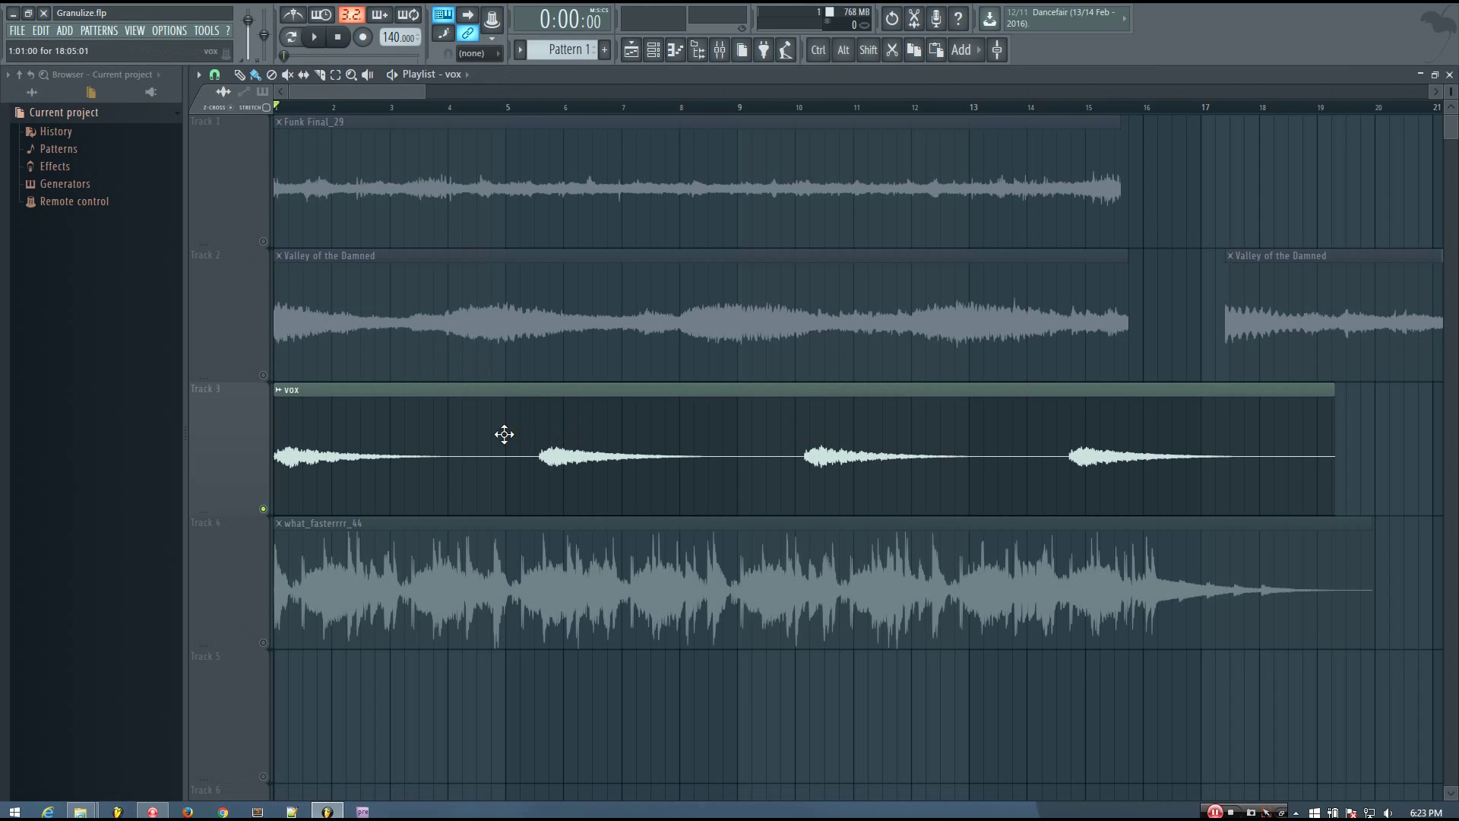
{"action": "left_click", "coordinate": [300, 36]}
{"action": "key", "text": "space"}
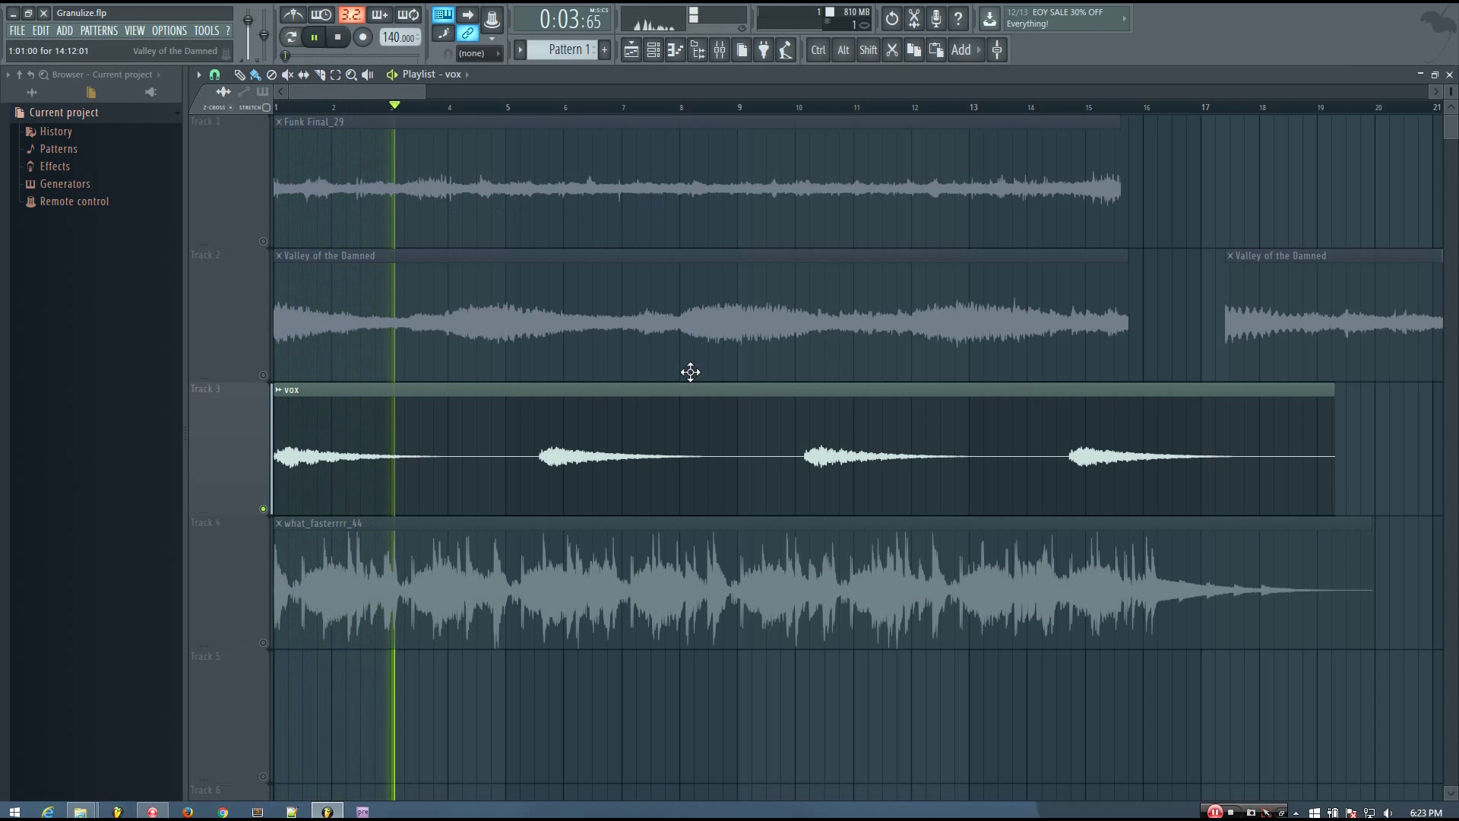
{"action": "scroll", "coordinate": [691, 371], "scroll_direction": "down", "scroll_amount": 5}
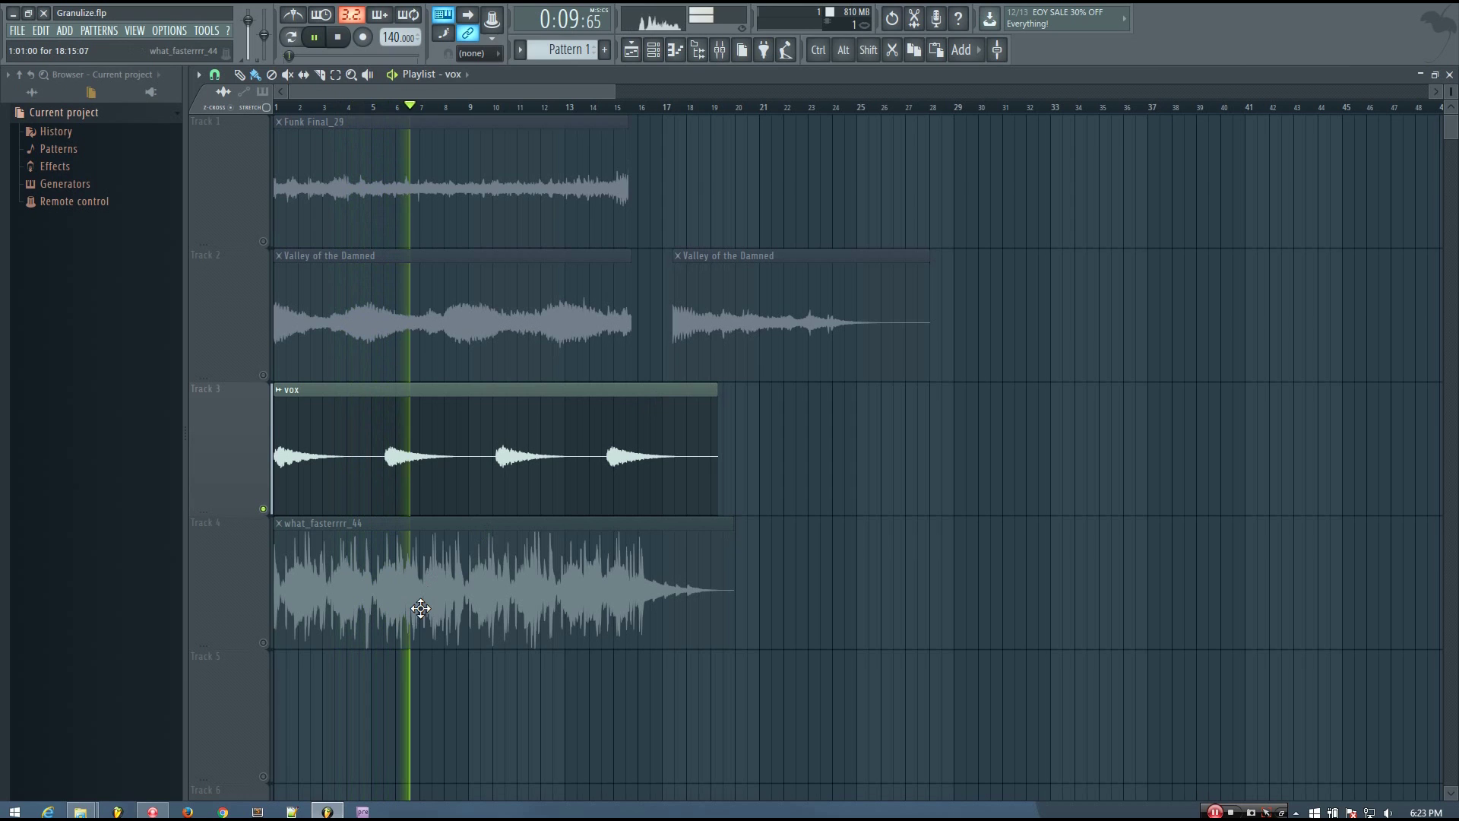
{"action": "left_click", "coordinate": [490, 107]}
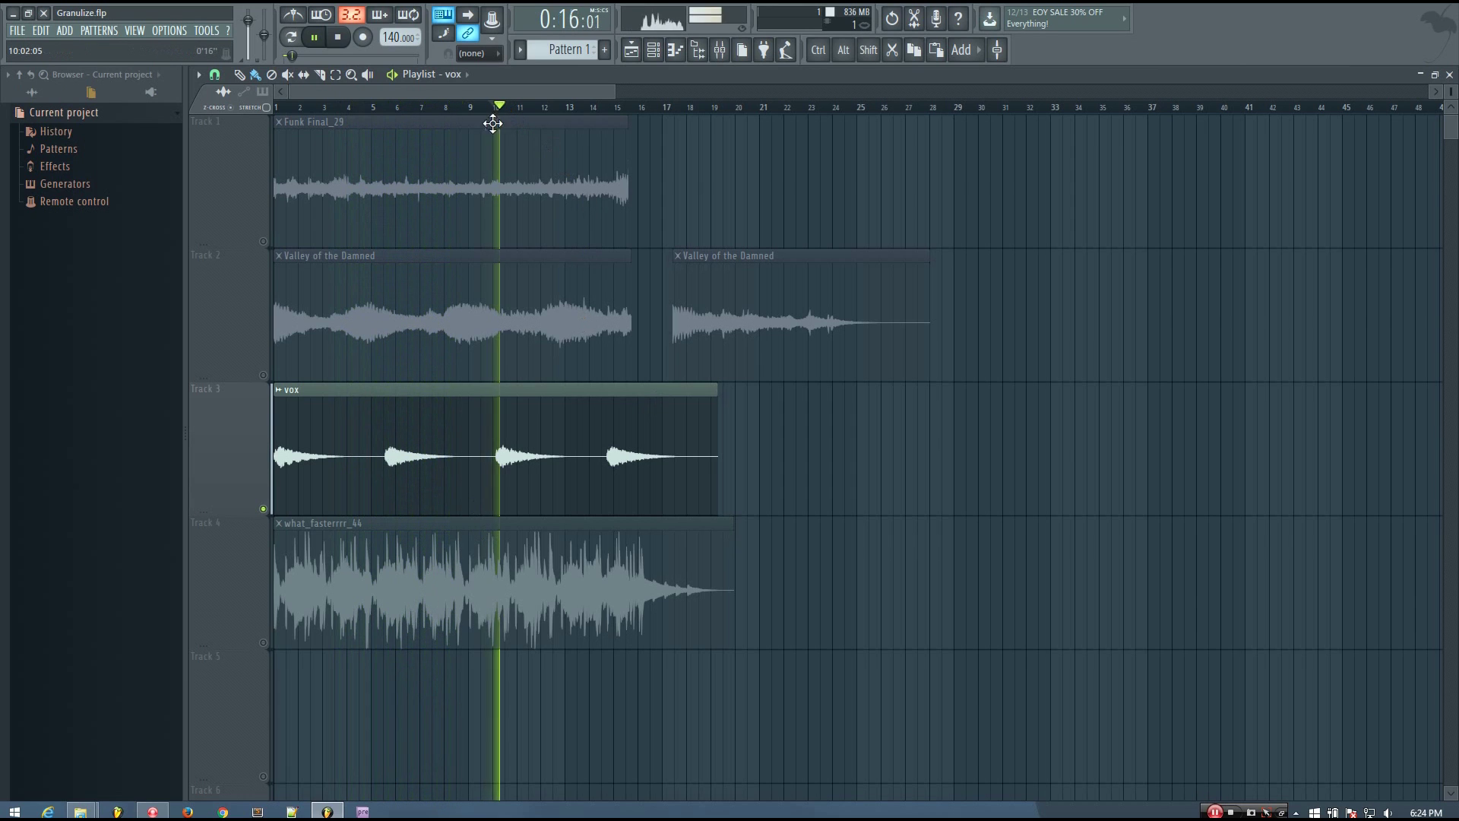
{"action": "mouse_move", "coordinate": [328, 810]}
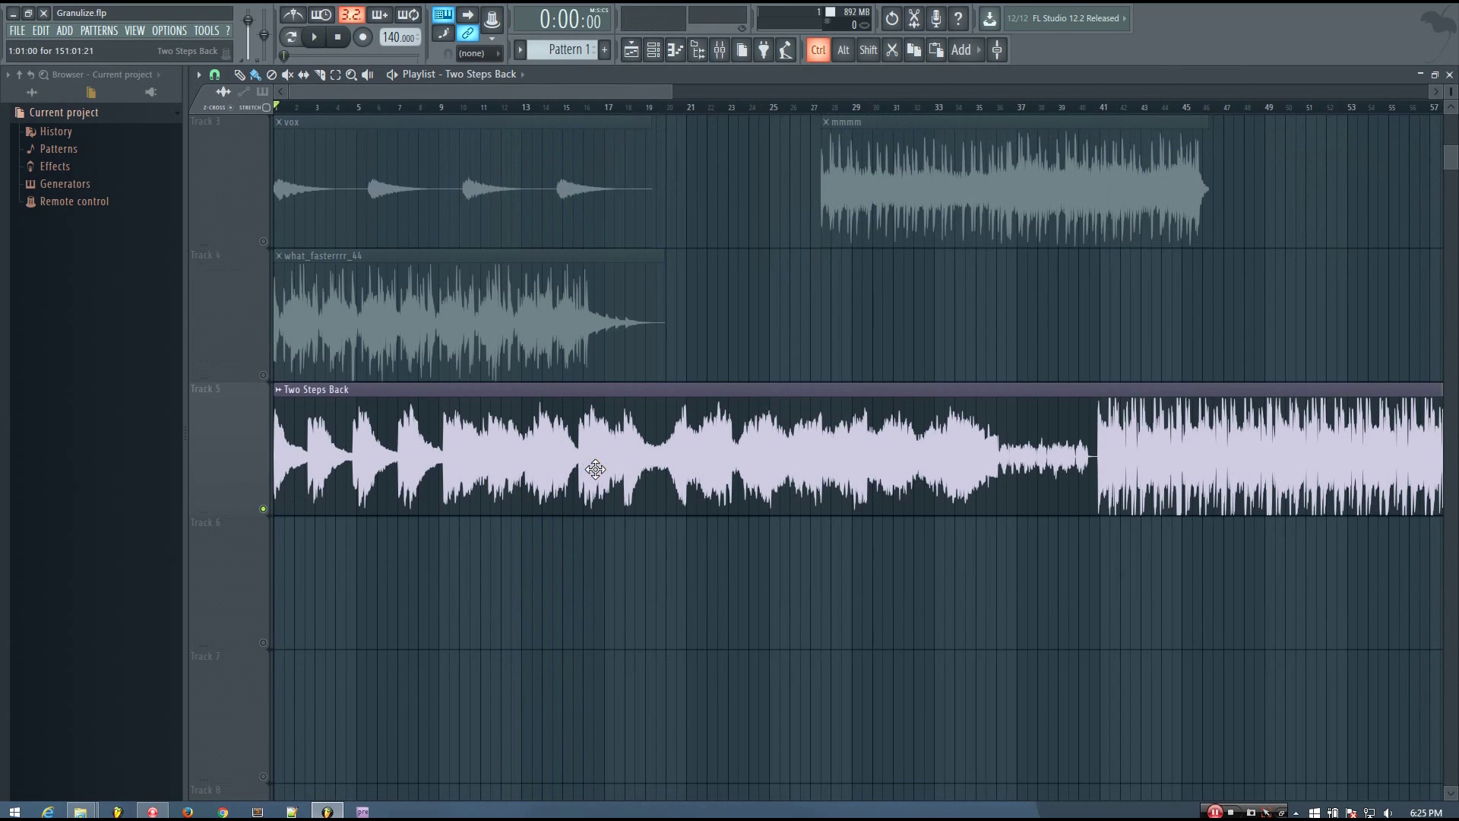
Step: Play the Two Steps Back clip on Track 5 from about bar 41, stopping past bar 49
{"action": "scroll", "coordinate": [596, 469], "scroll_direction": "down", "scroll_amount": 4}
{"action": "scroll", "coordinate": [745, 365], "scroll_direction": "up", "scroll_amount": 10}
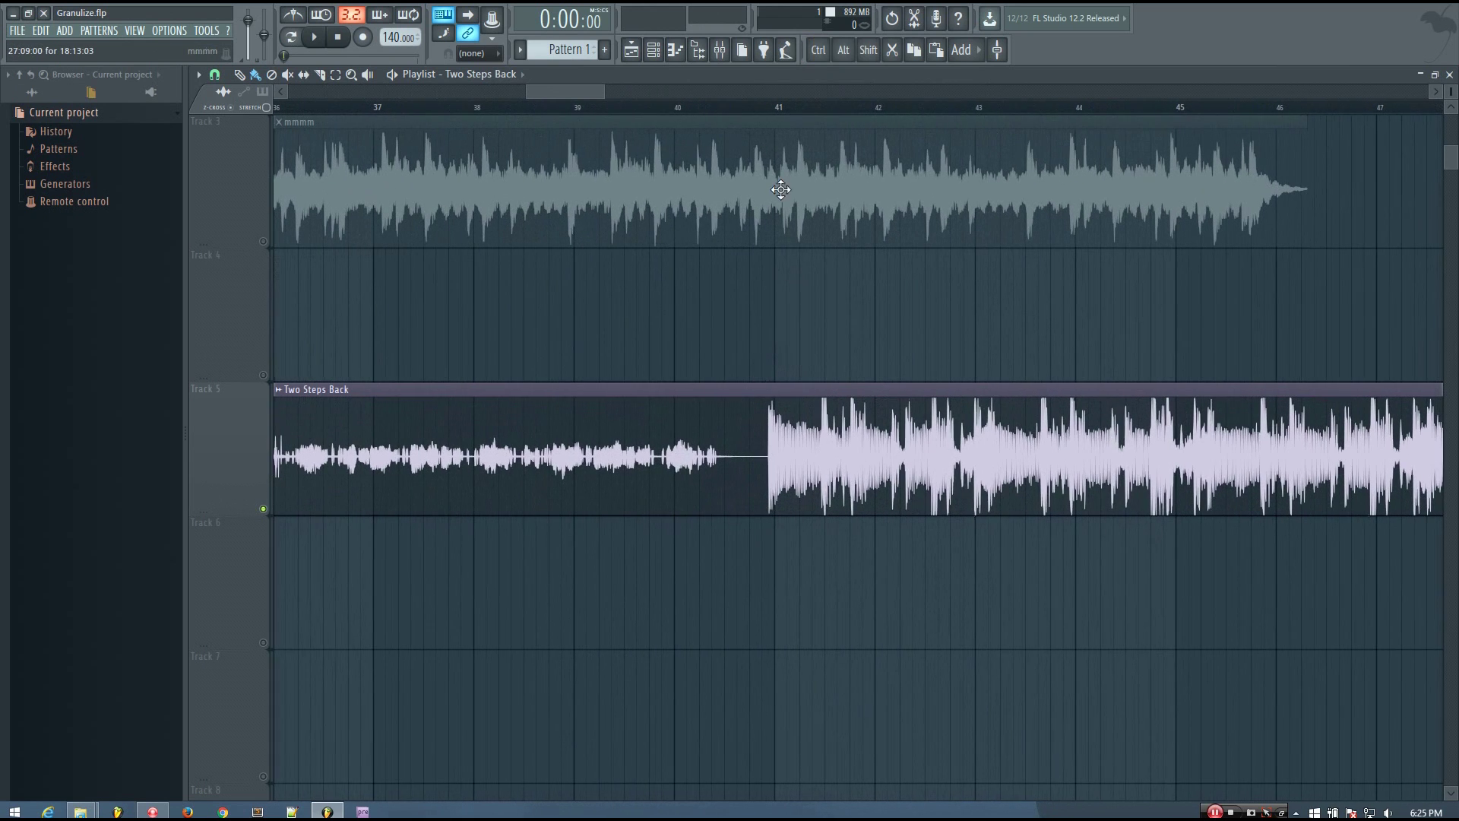
{"action": "left_click", "coordinate": [761, 109]}
{"action": "scroll", "coordinate": [886, 304], "scroll_direction": "down", "scroll_amount": 5}
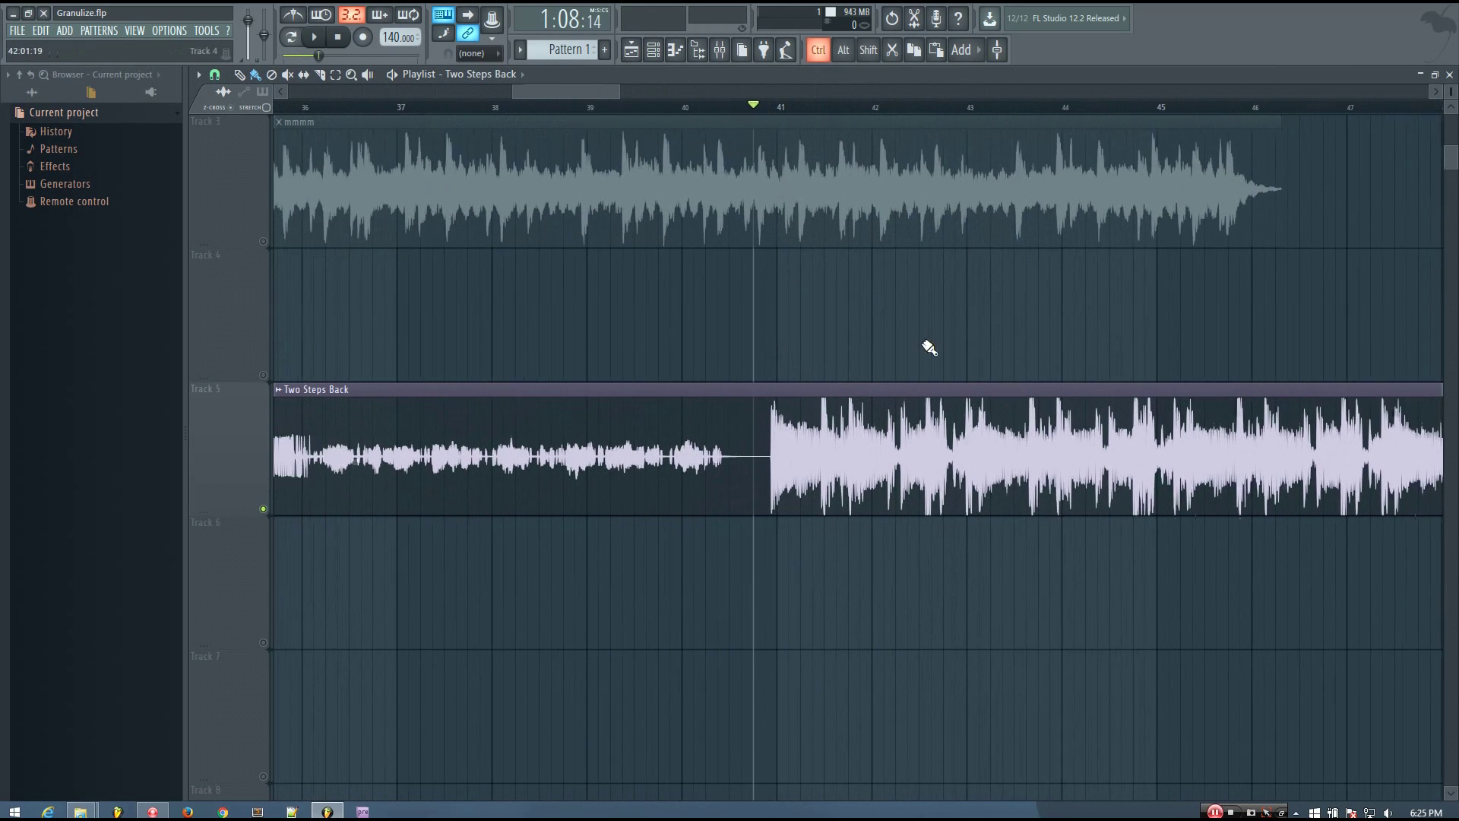
{"action": "scroll", "coordinate": [570, 90], "scroll_direction": "down", "scroll_amount": 4}
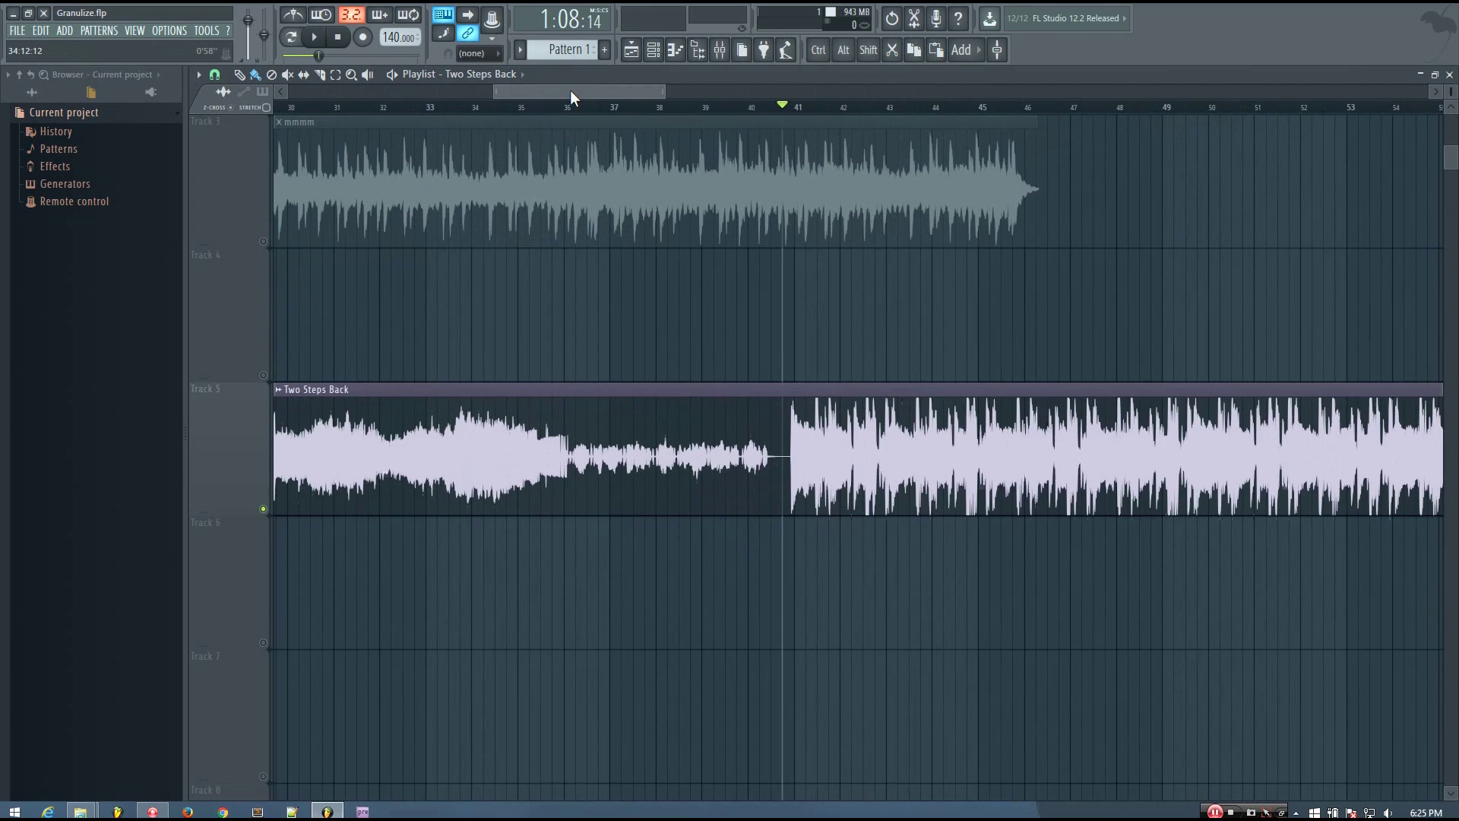
{"action": "scroll", "coordinate": [631, 90], "scroll_direction": "down", "scroll_amount": 2}
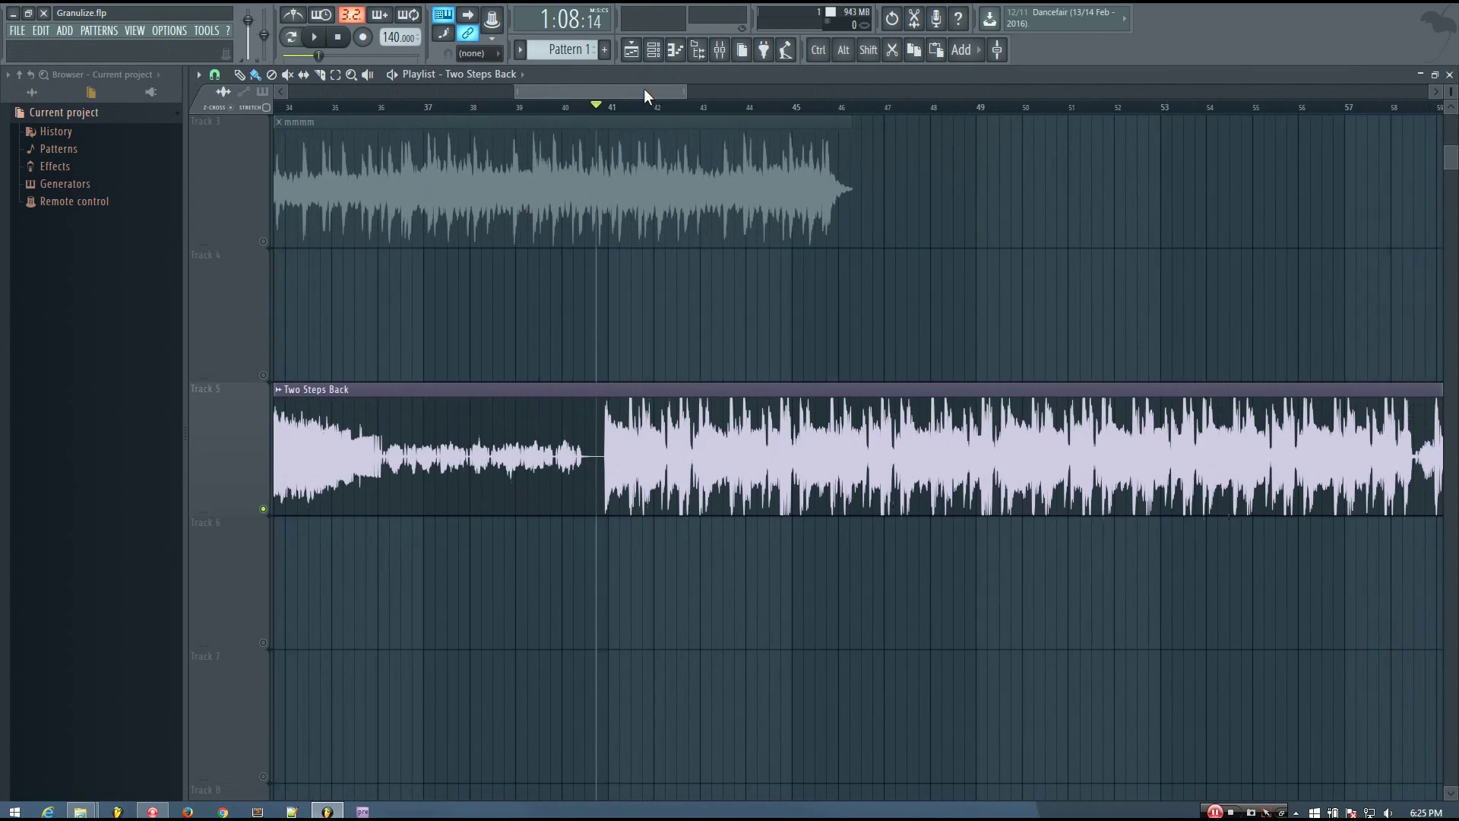
{"action": "key", "text": "space"}
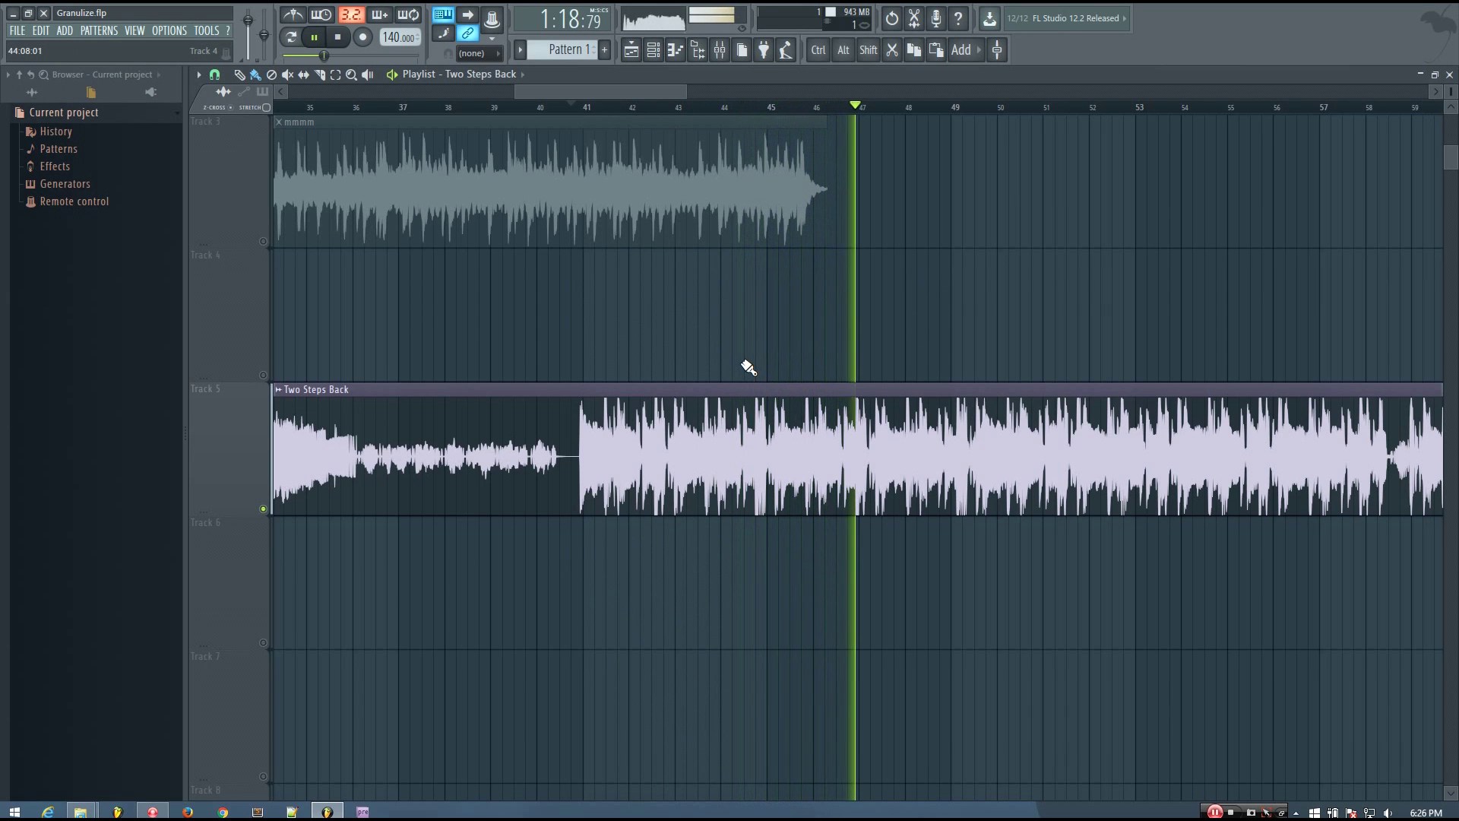
{"action": "left_click_drag", "start_coordinate": [647, 92], "coordinate": [665, 116]}
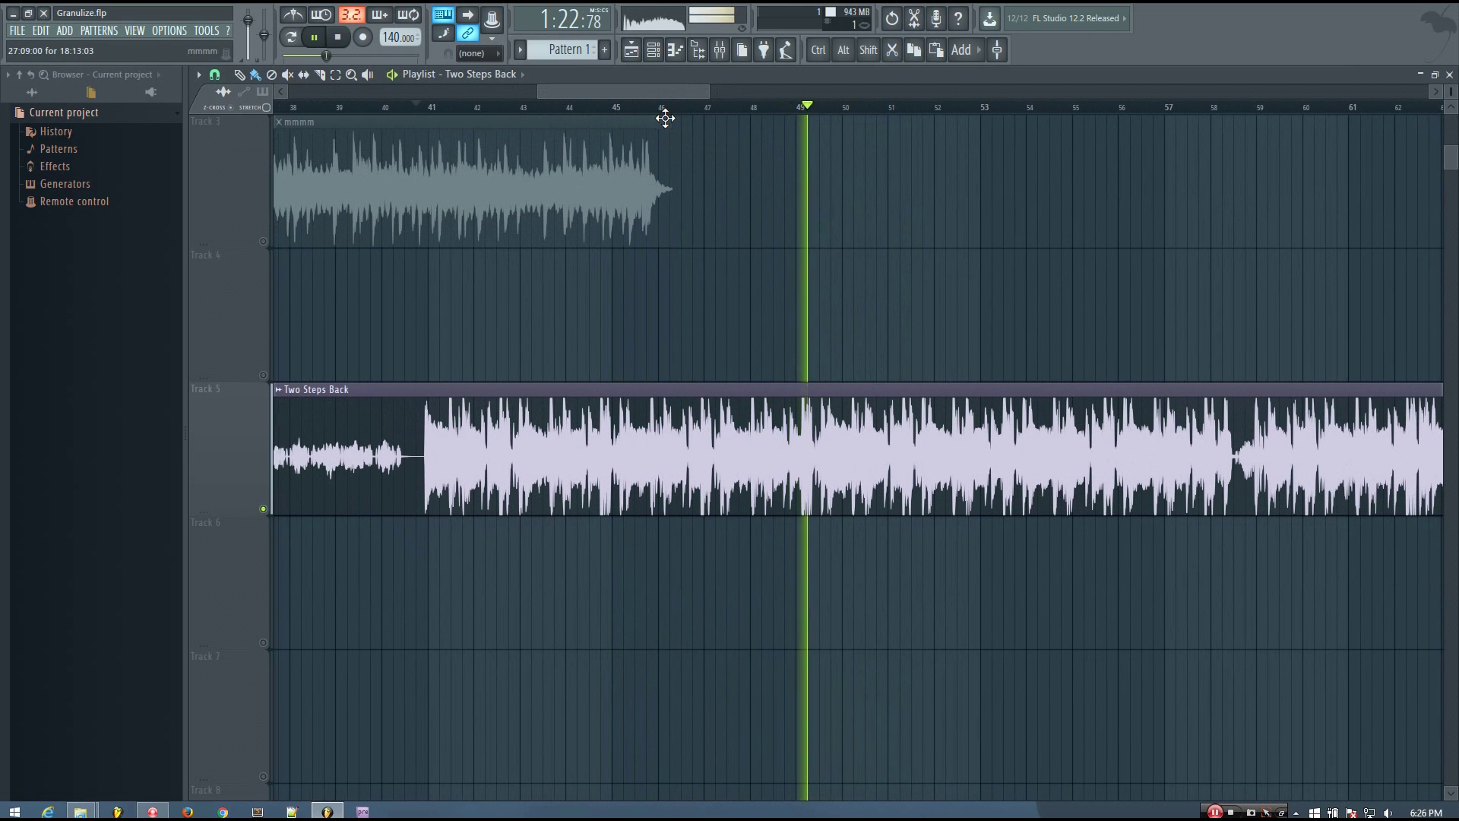
{"action": "key", "text": "space"}
{"action": "scroll", "coordinate": [272, 667], "scroll_direction": "down", "scroll_amount": 5}
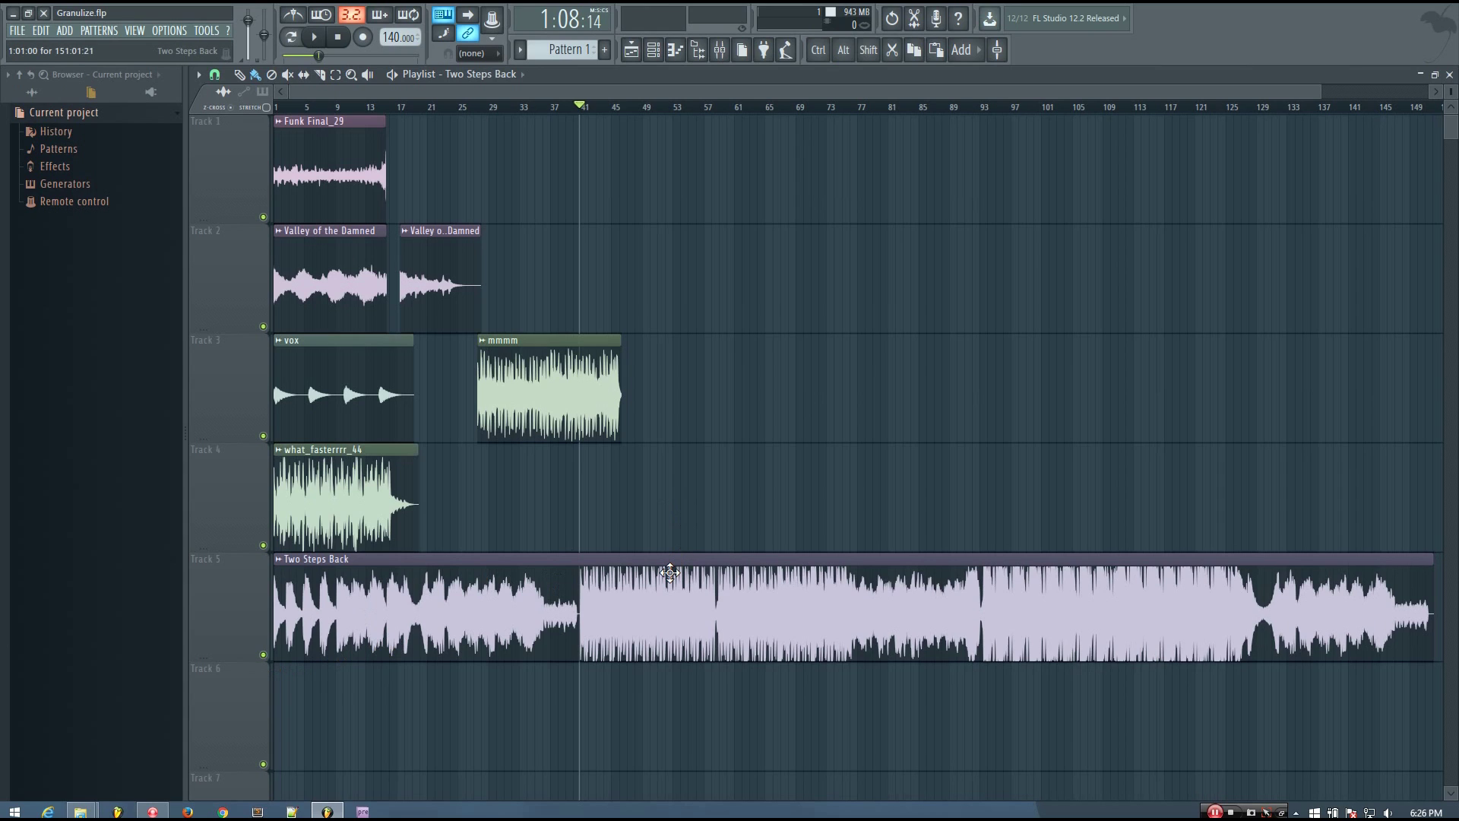
Step: Delete the Two Steps Back clip and close the new granulized clip's sample settings
{"action": "right_click", "coordinate": [687, 590]}
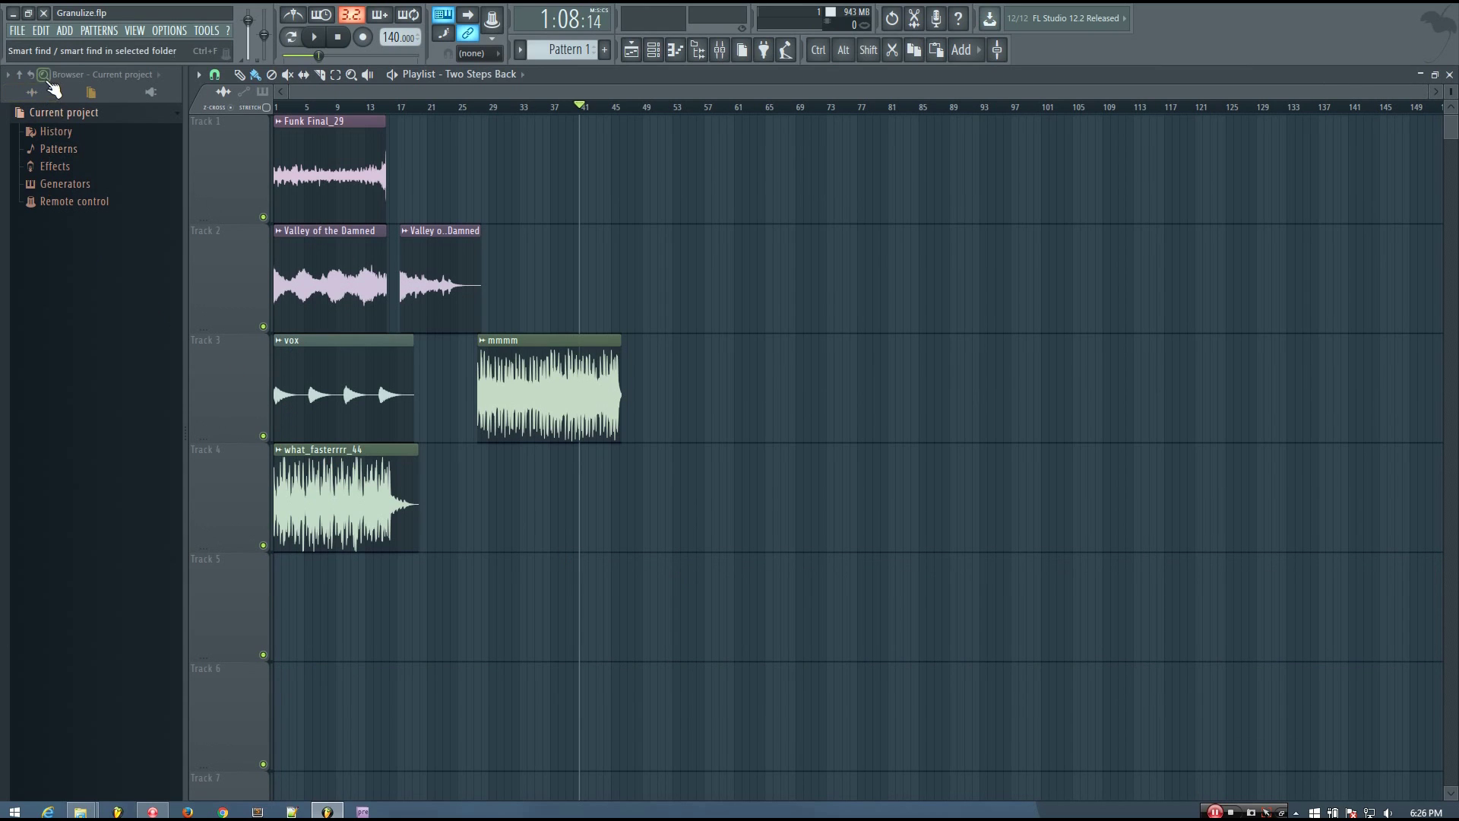
{"action": "left_click", "coordinate": [21, 74]}
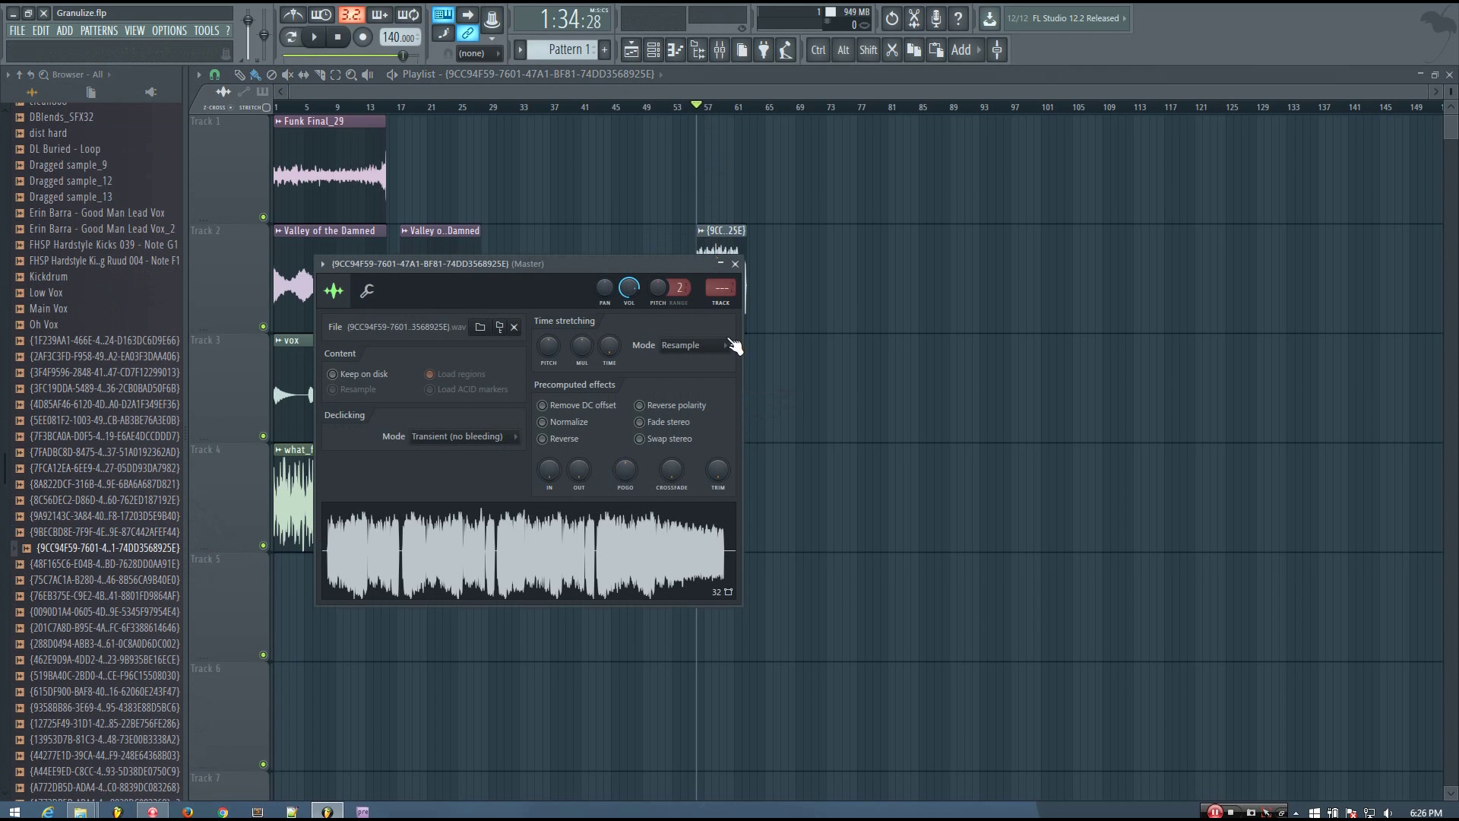
{"action": "key", "text": "Escape"}
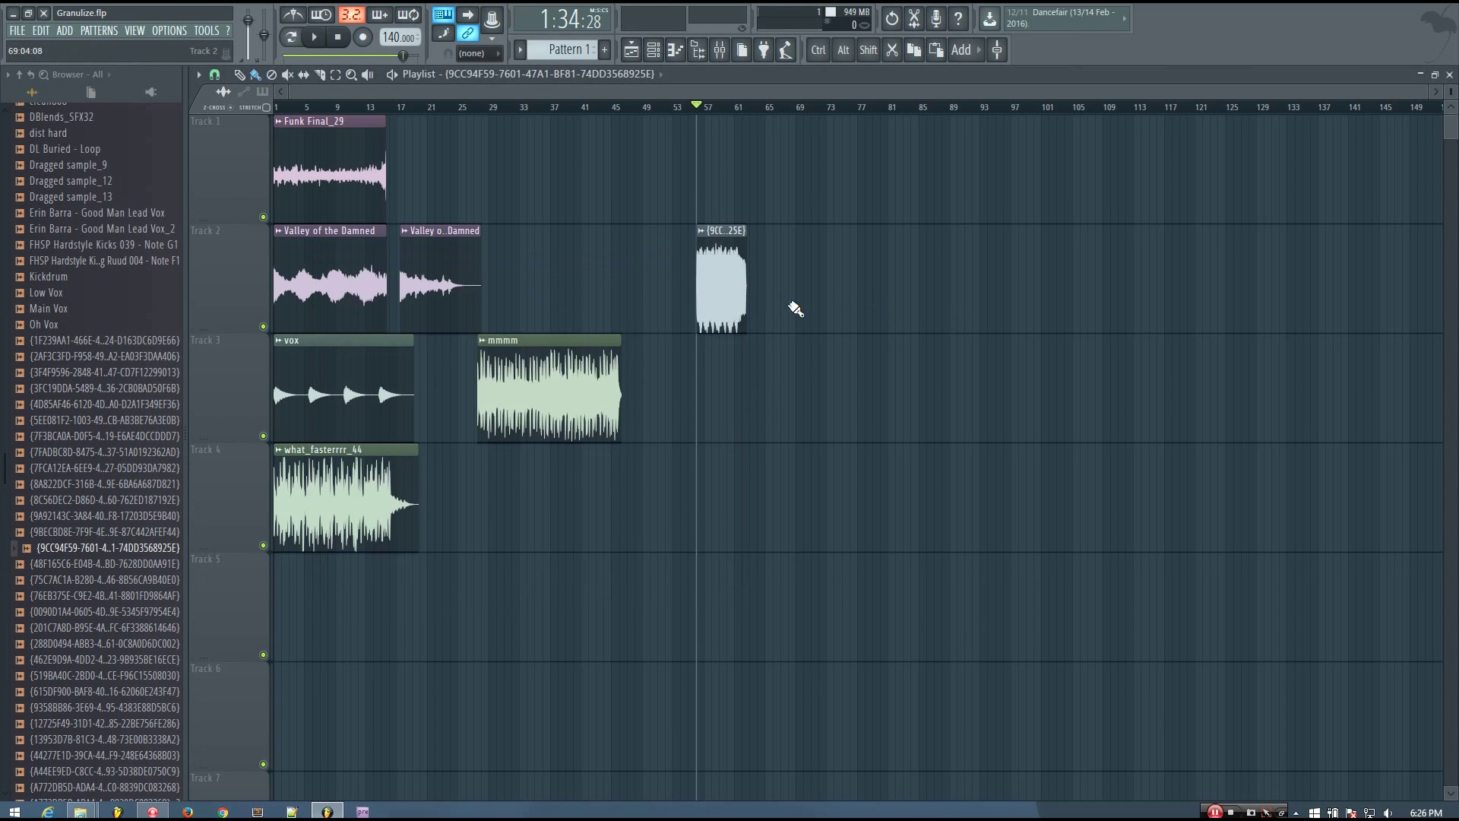
Step: Play the new granulized clip on Track 2 from about bar 56, then stop and return to start
{"action": "scroll", "coordinate": [791, 302], "scroll_direction": "up", "scroll_amount": 5}
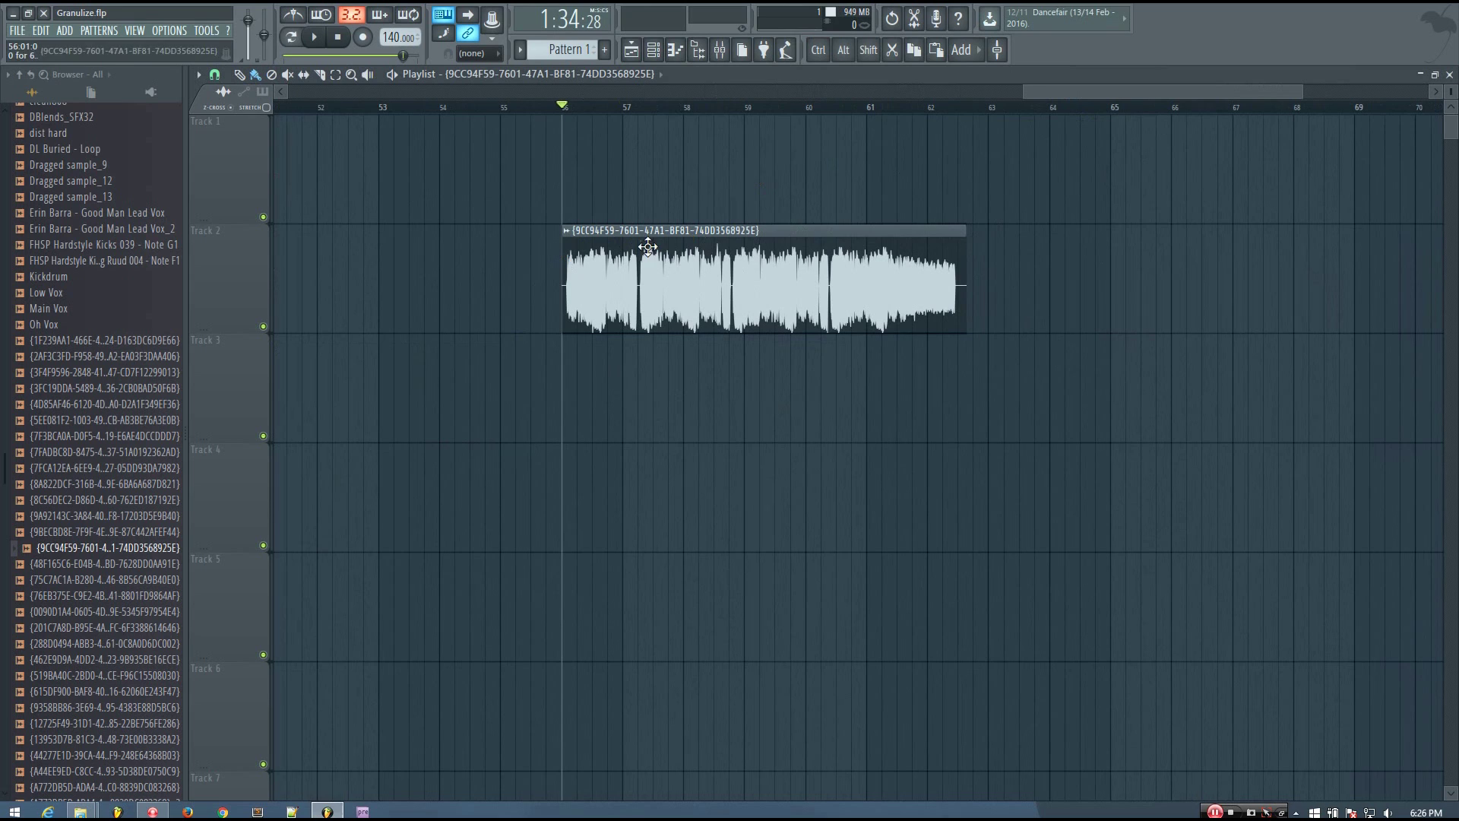
{"action": "left_click", "coordinate": [557, 110]}
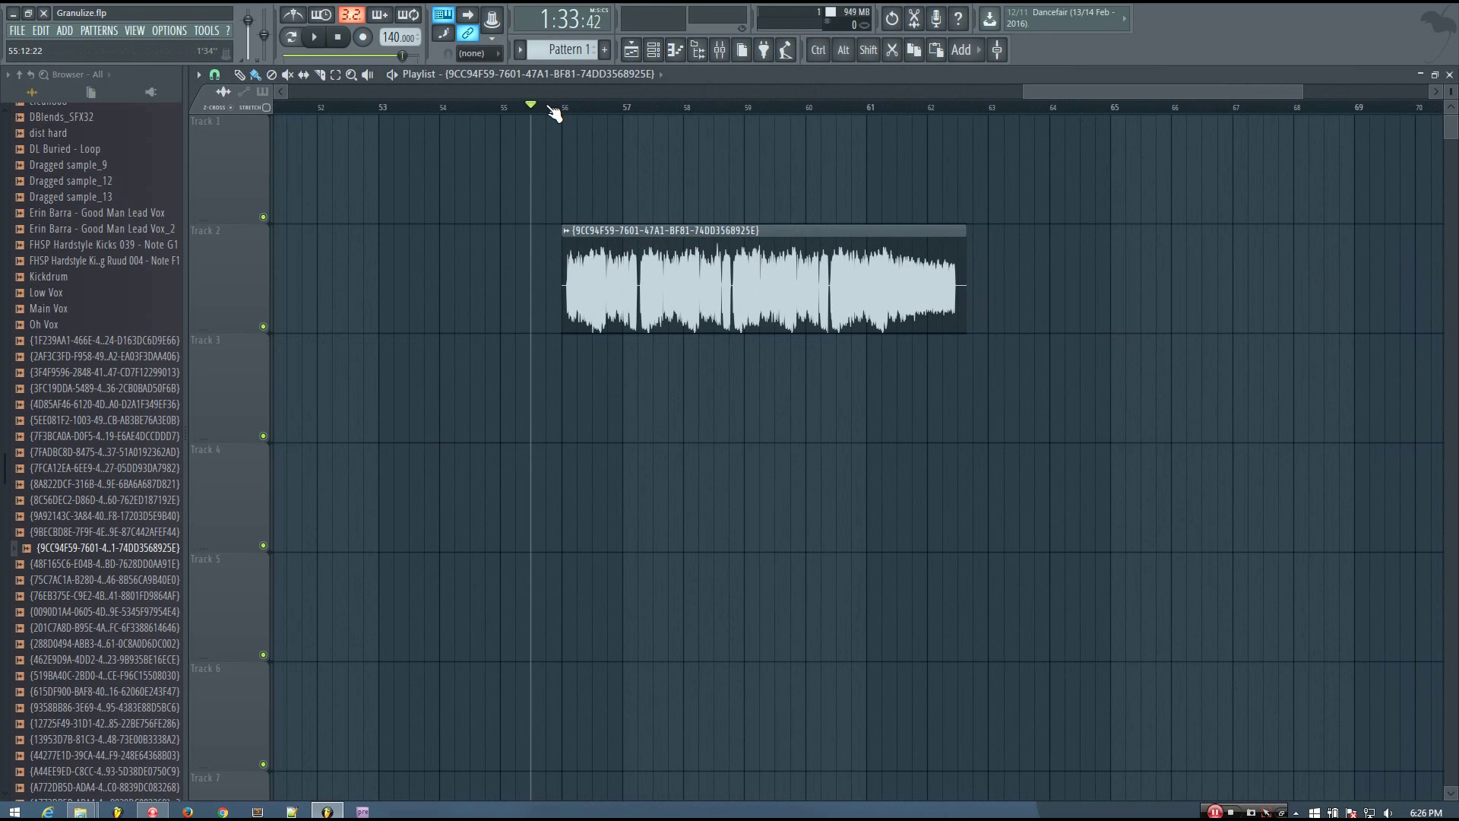
{"action": "scroll", "coordinate": [599, 148], "scroll_direction": "up", "scroll_amount": 3}
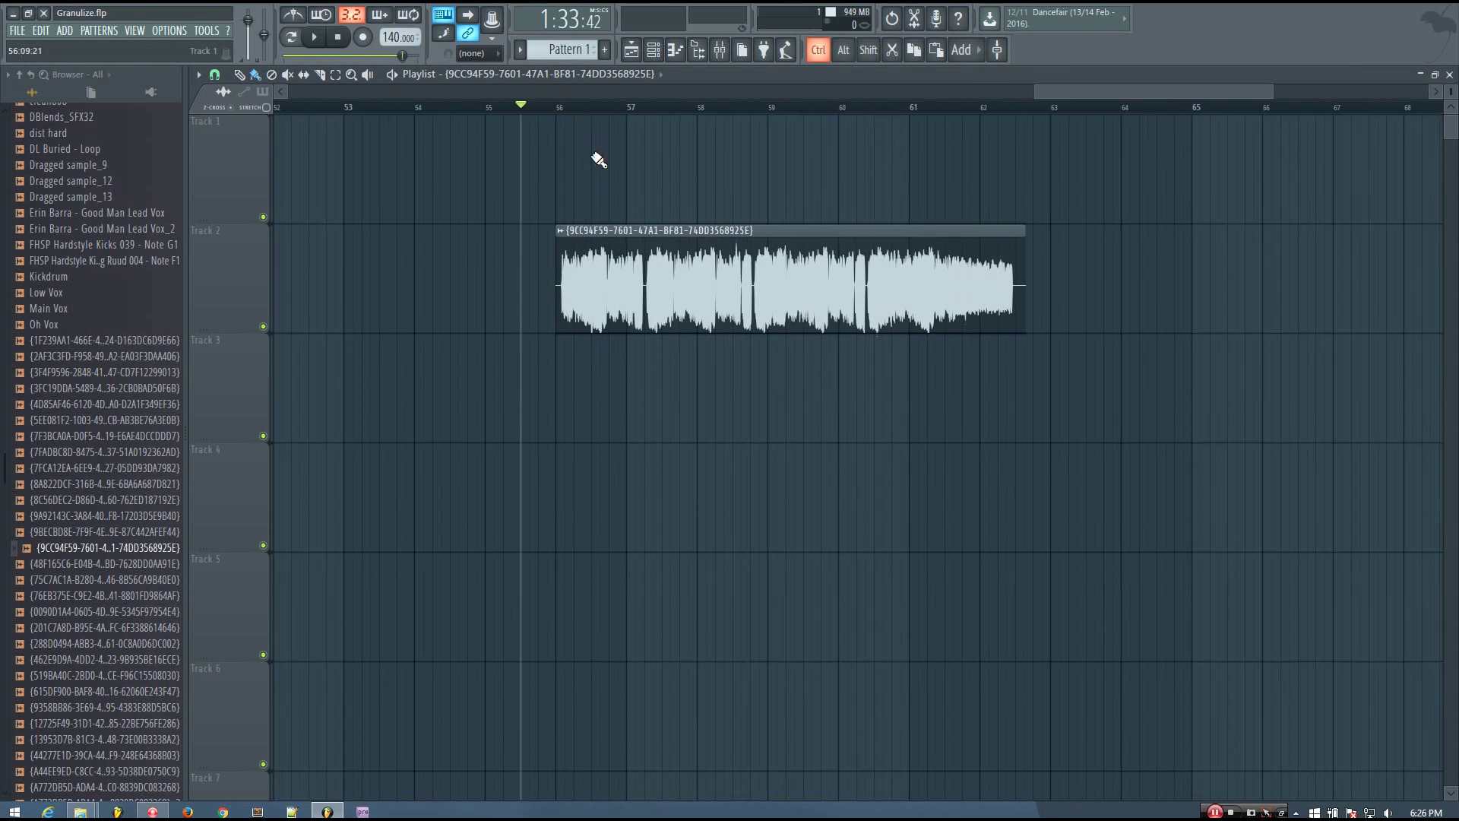
{"action": "left_click", "coordinate": [543, 114]}
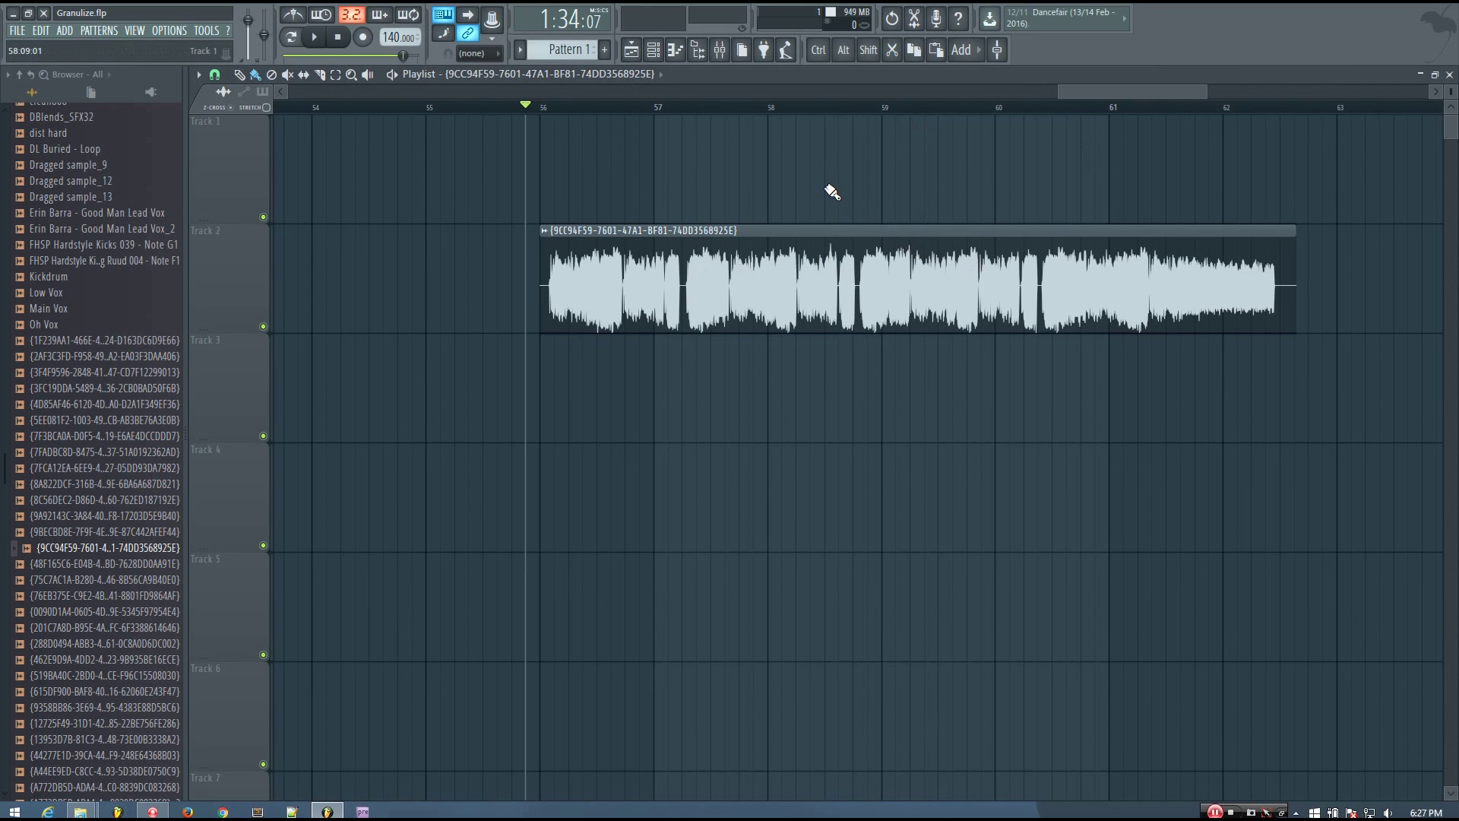
{"action": "key", "text": "space"}
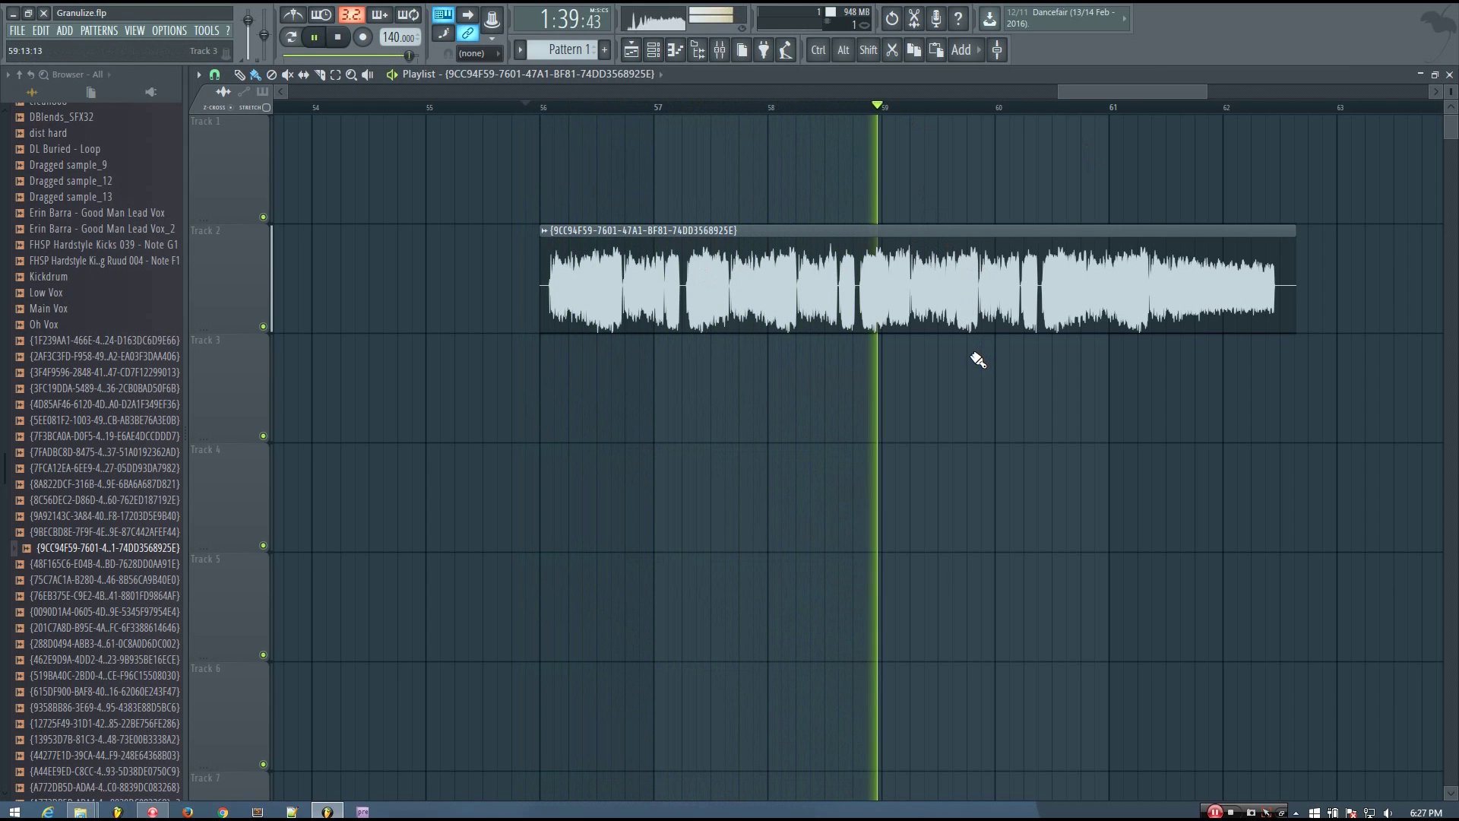
{"action": "scroll", "coordinate": [975, 363], "scroll_direction": "down", "scroll_amount": 3}
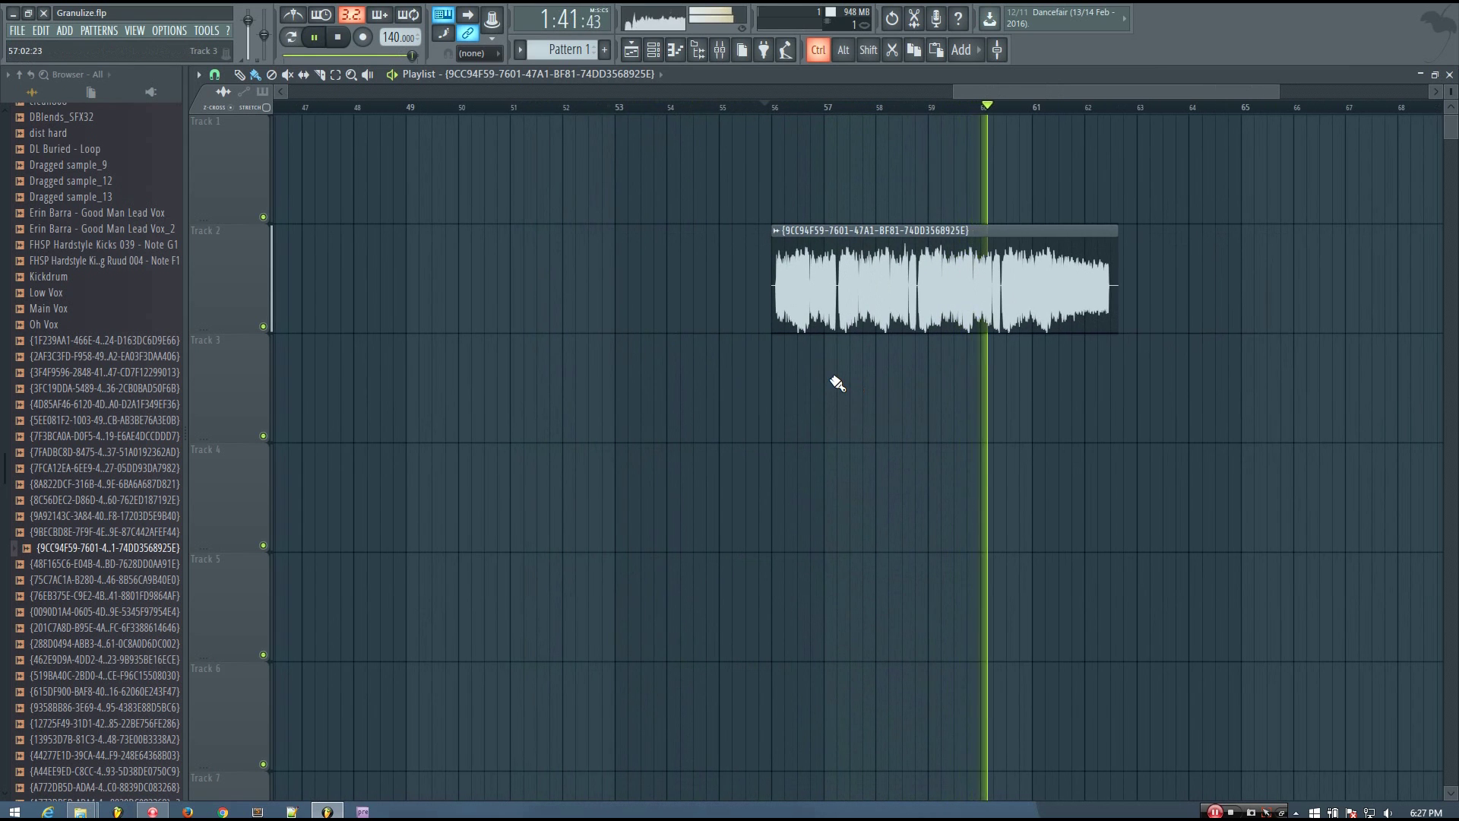
{"action": "scroll", "coordinate": [836, 383], "scroll_direction": "down", "scroll_amount": 2}
{"action": "scroll", "coordinate": [555, 187], "scroll_direction": "down", "scroll_amount": 2}
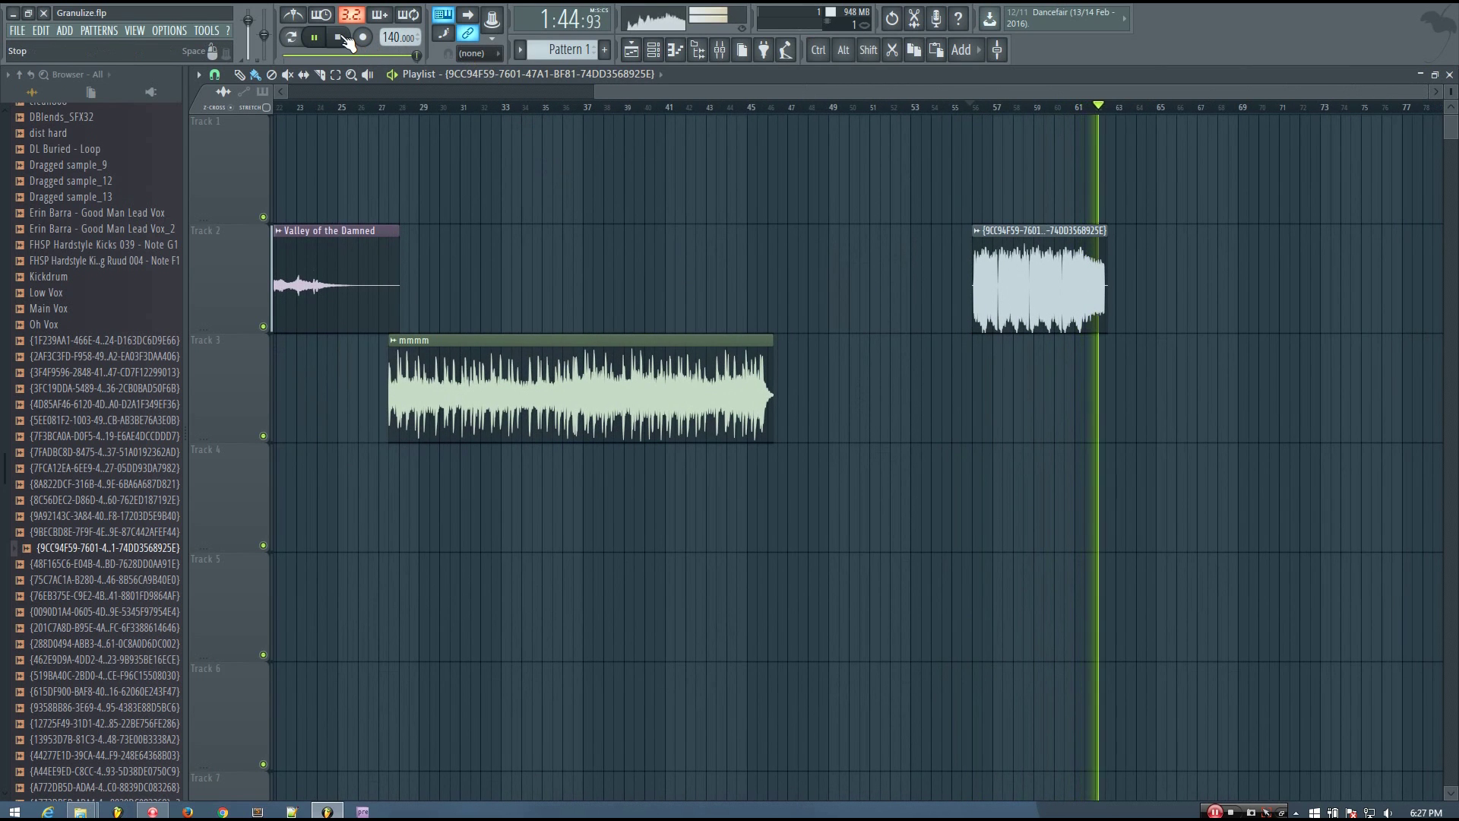
{"action": "left_click", "coordinate": [339, 38]}
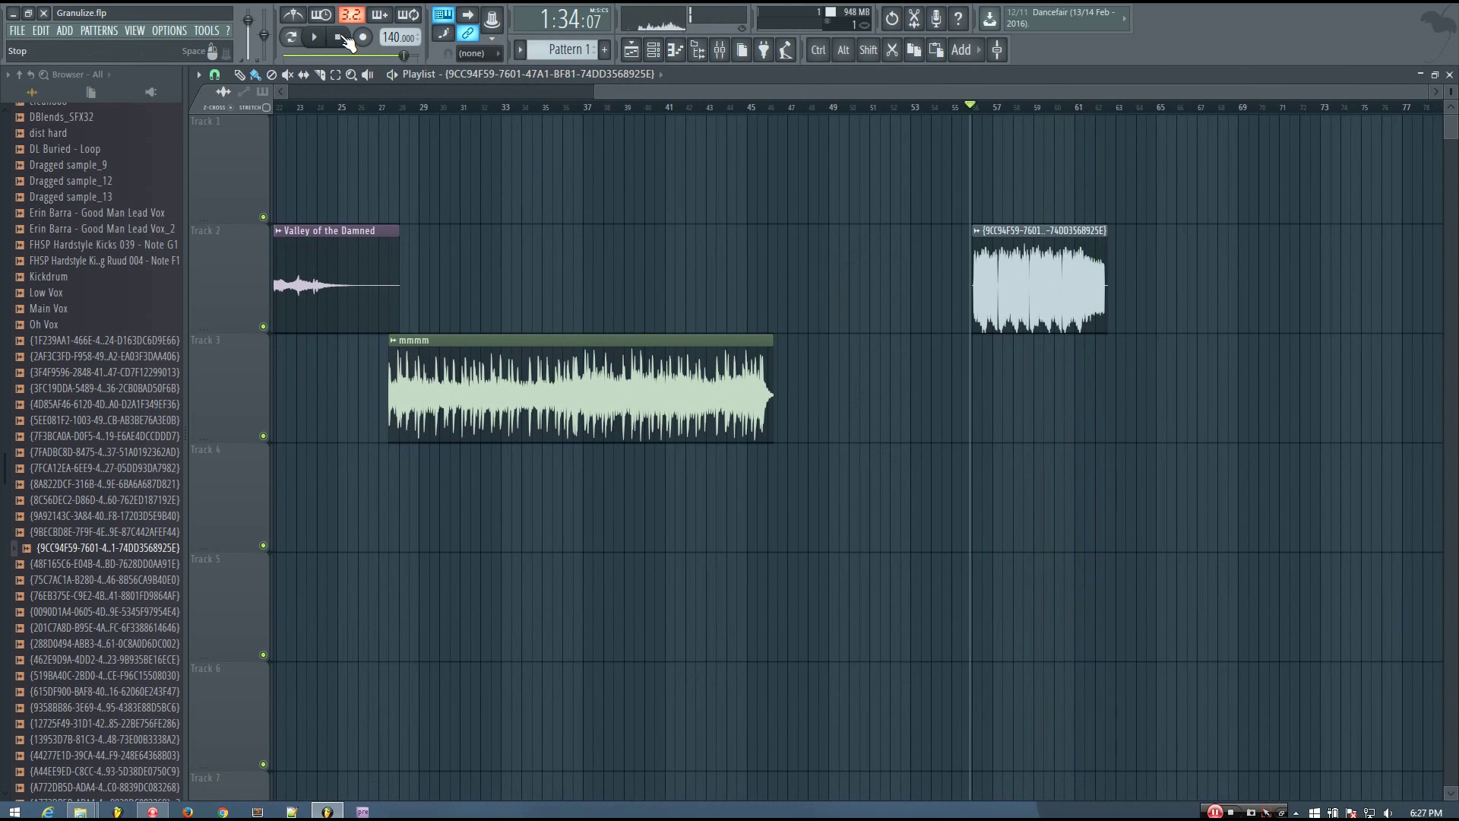
{"action": "left_click", "coordinate": [339, 38]}
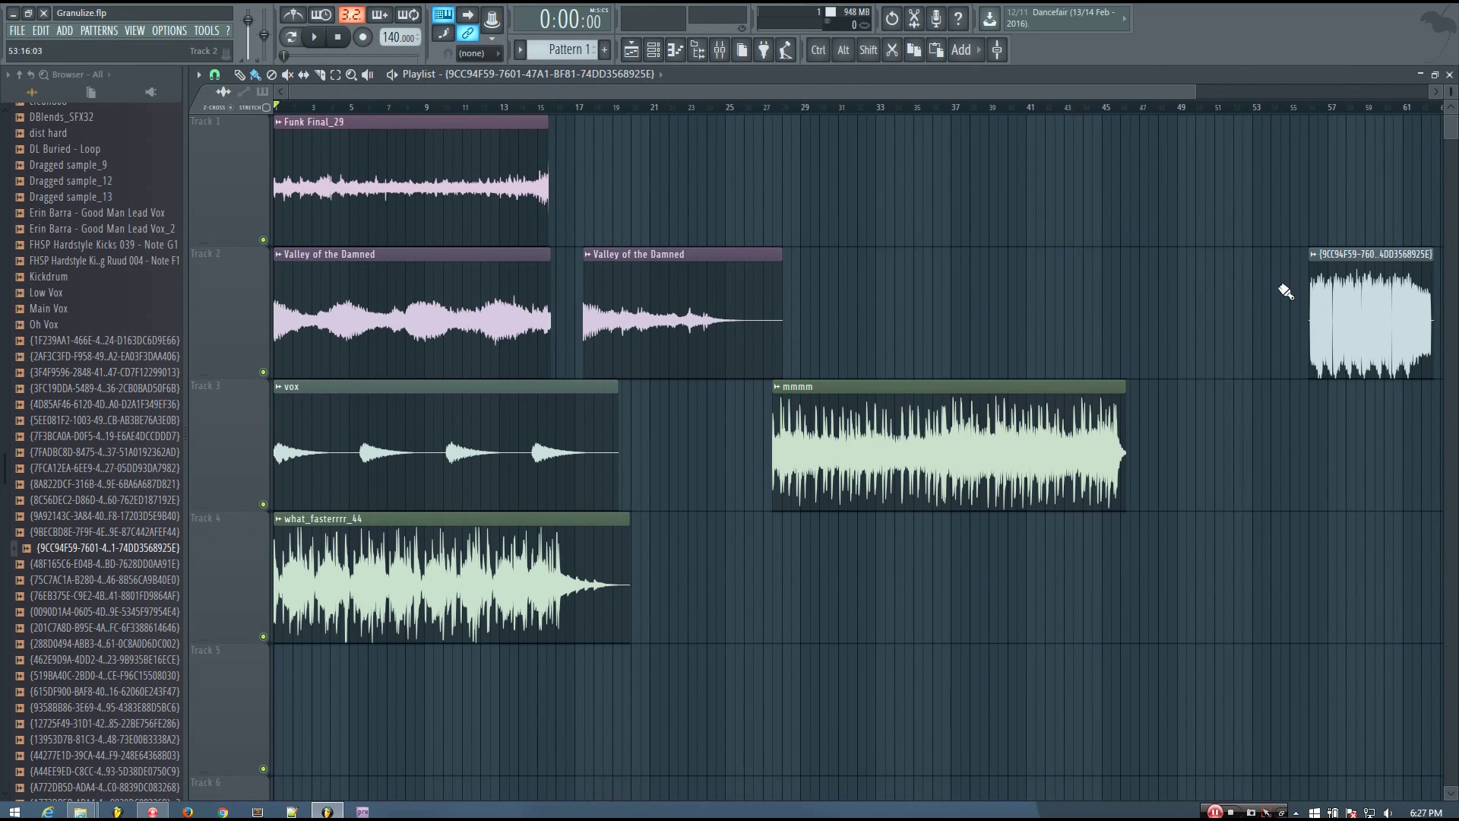
Step: Delete the mmmm clip and the new granulized clip from the playlist
{"action": "left_click_drag", "start_coordinate": [1334, 311], "coordinate": [1156, 591]}
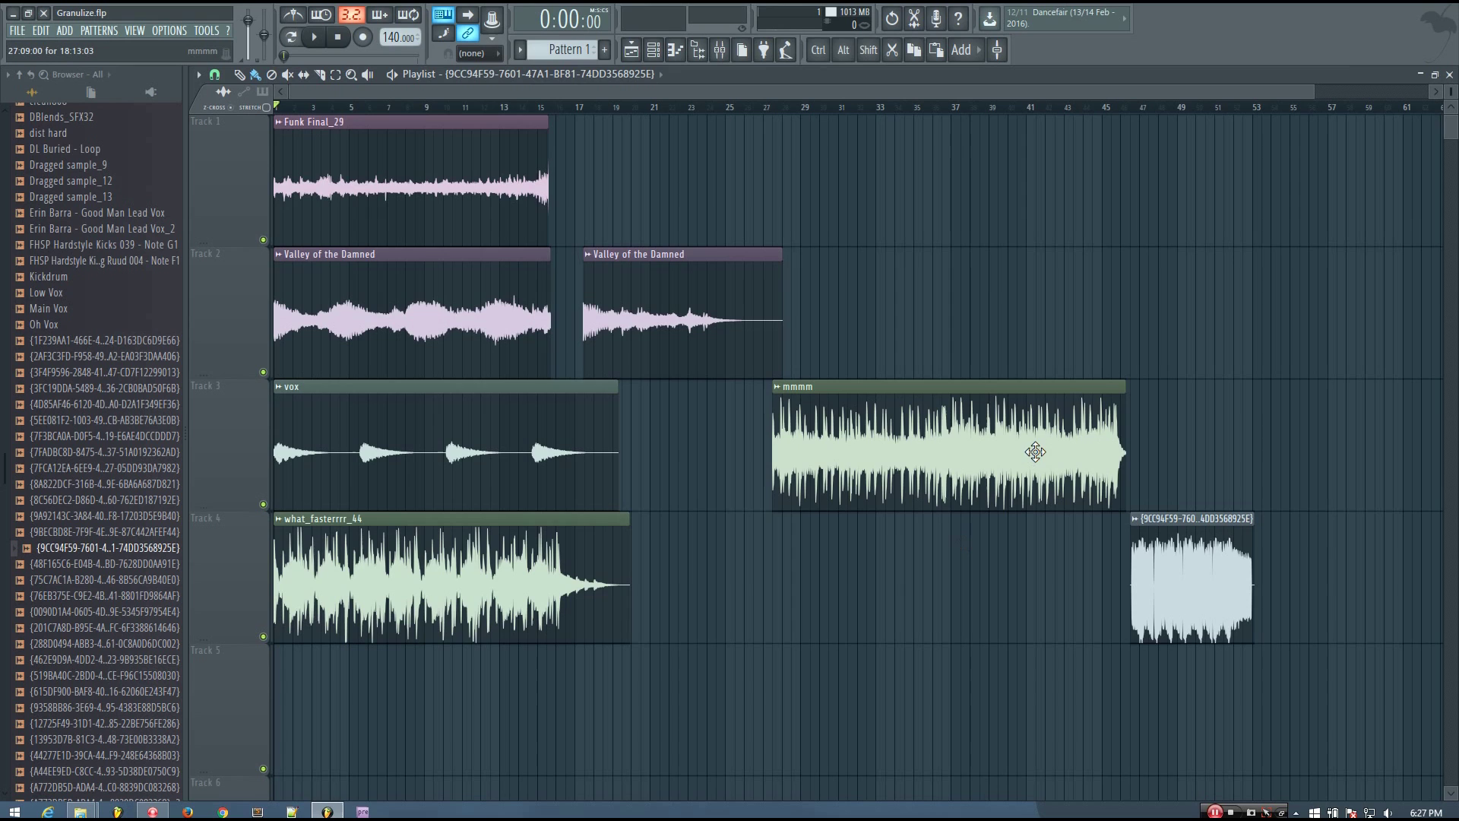
{"action": "right_click", "coordinate": [986, 433]}
{"action": "left_click_drag", "start_coordinate": [1186, 567], "coordinate": [809, 433]}
{"action": "right_click", "coordinate": [809, 434]}
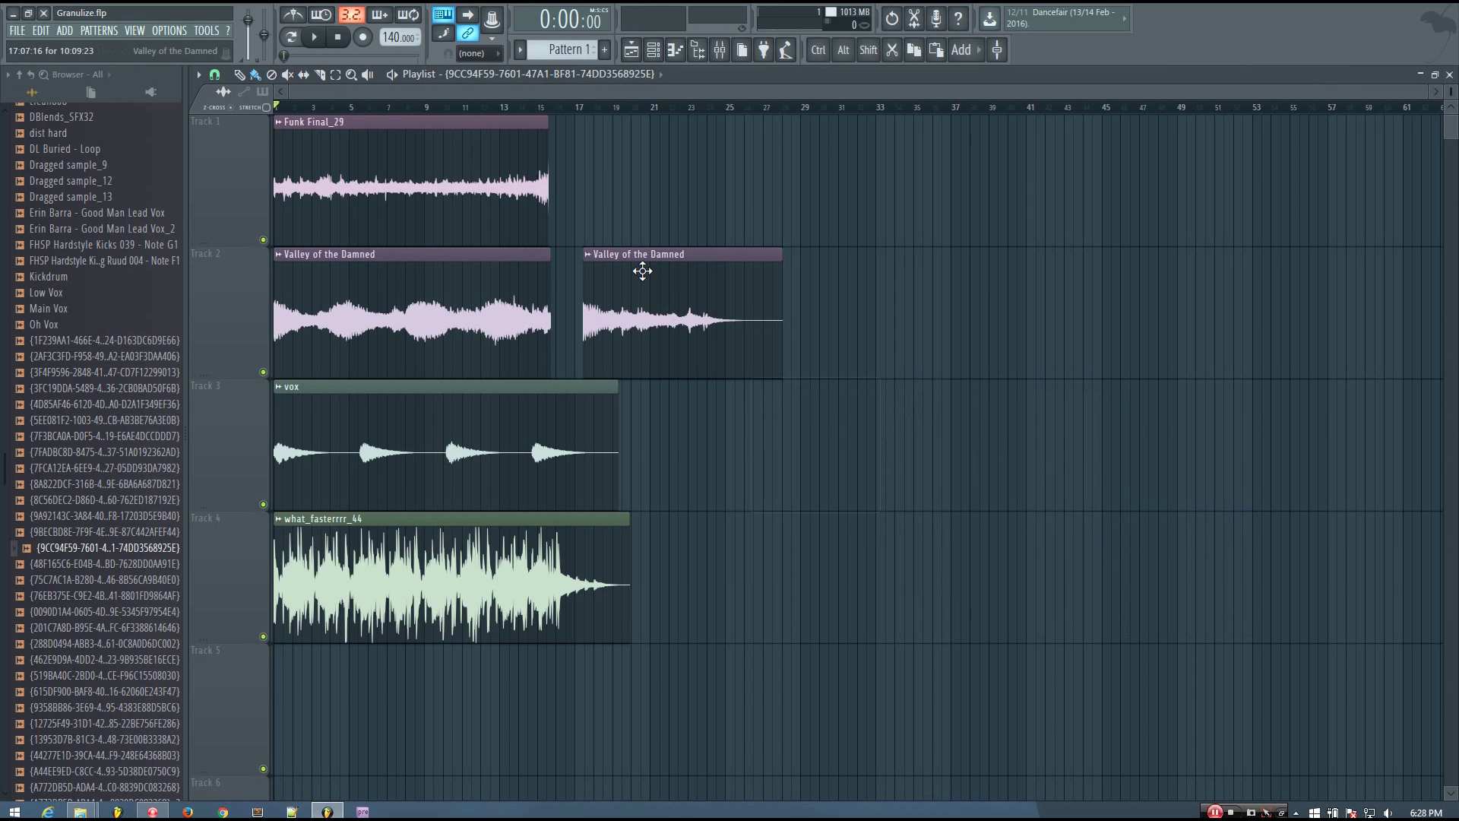
Step: Reopen the Fruity Granulizer plugin window from the Channel rack and position it over the playlist
{"action": "left_click", "coordinate": [653, 49]}
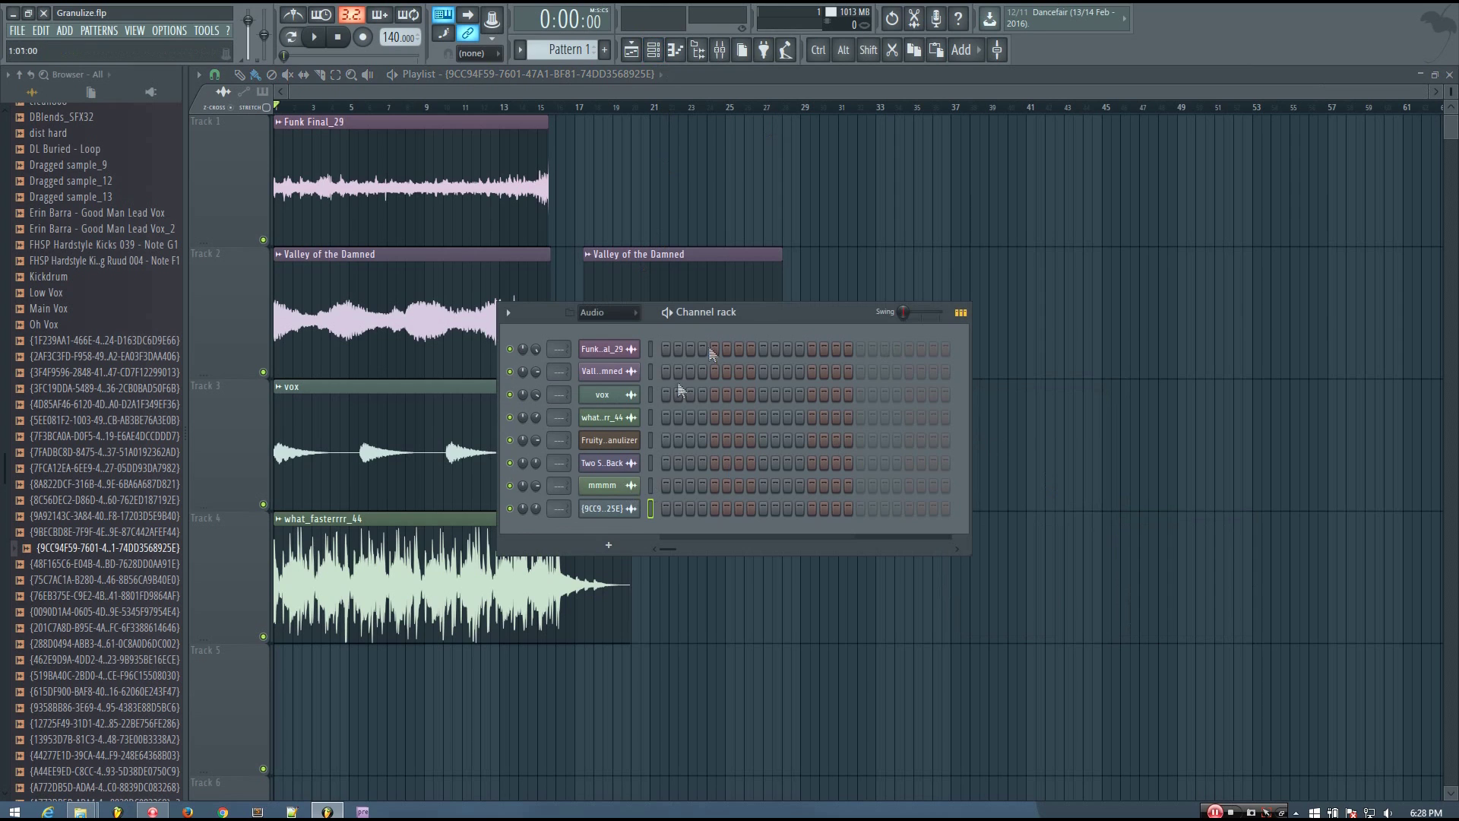
{"action": "left_click_drag", "start_coordinate": [762, 313], "coordinate": [869, 326]}
{"action": "left_click", "coordinate": [718, 454]}
{"action": "left_click_drag", "start_coordinate": [862, 406], "coordinate": [764, 278]}
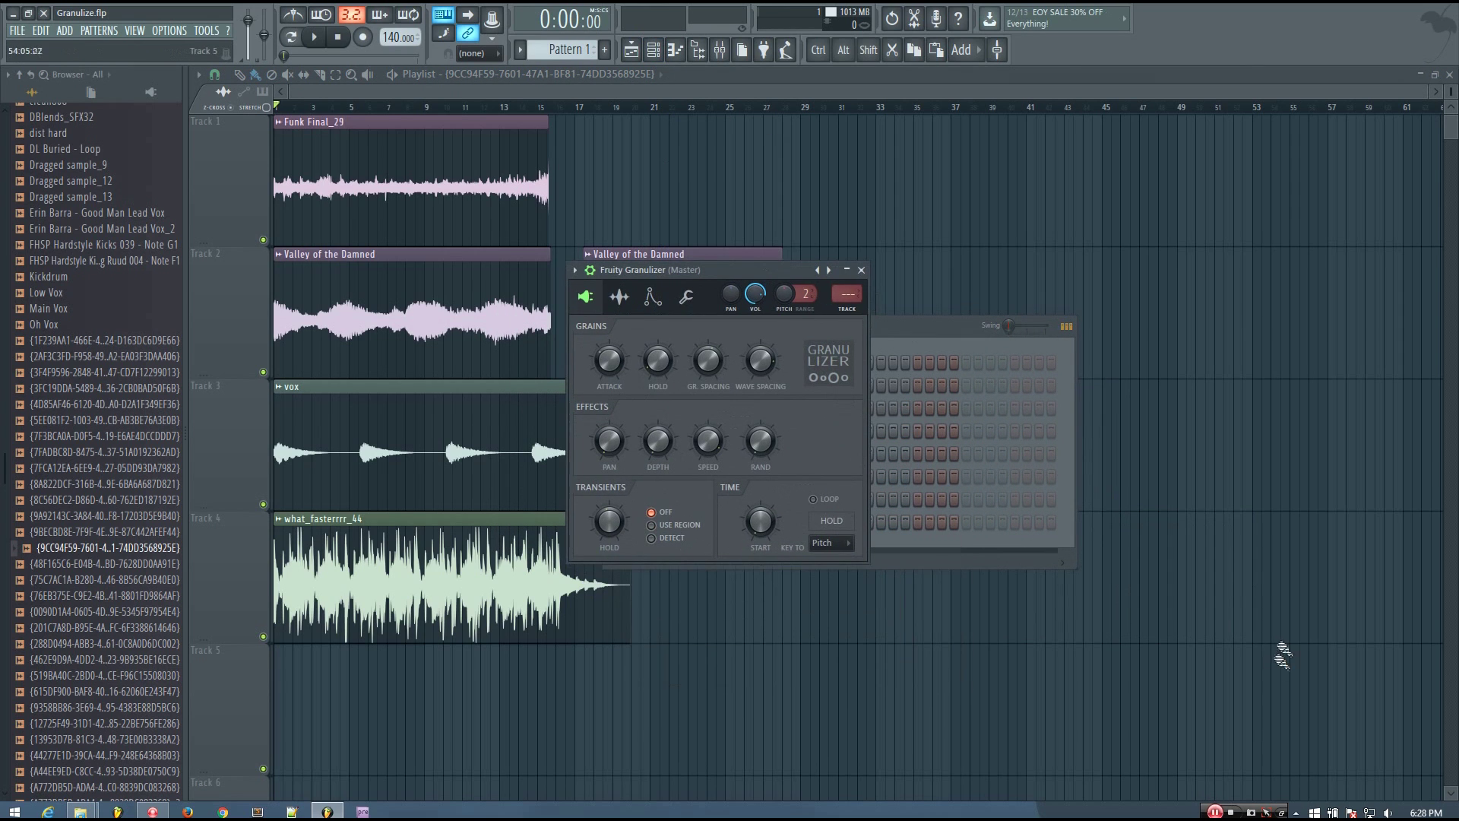